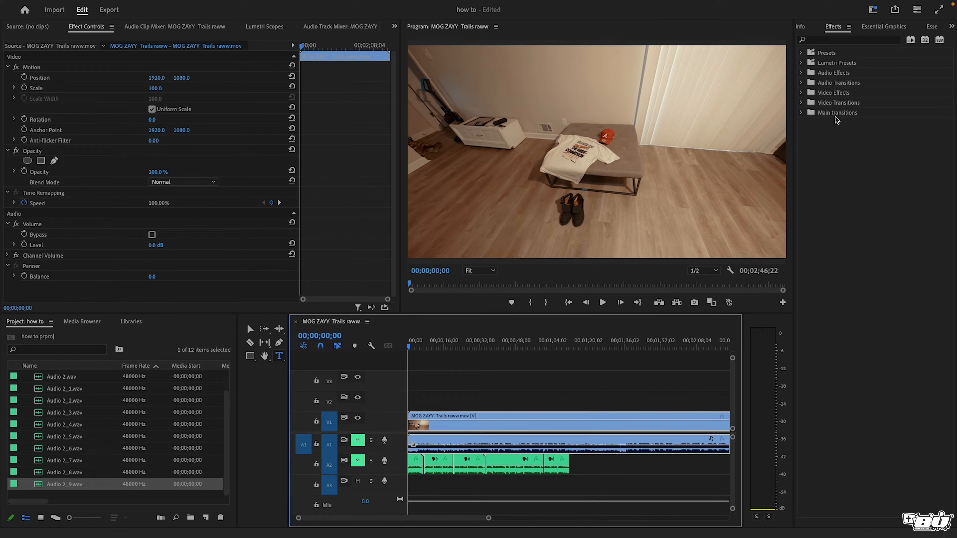
Step: Add the text "TRIALS" over the opening frame of the video
click(545, 155)
text(tr)
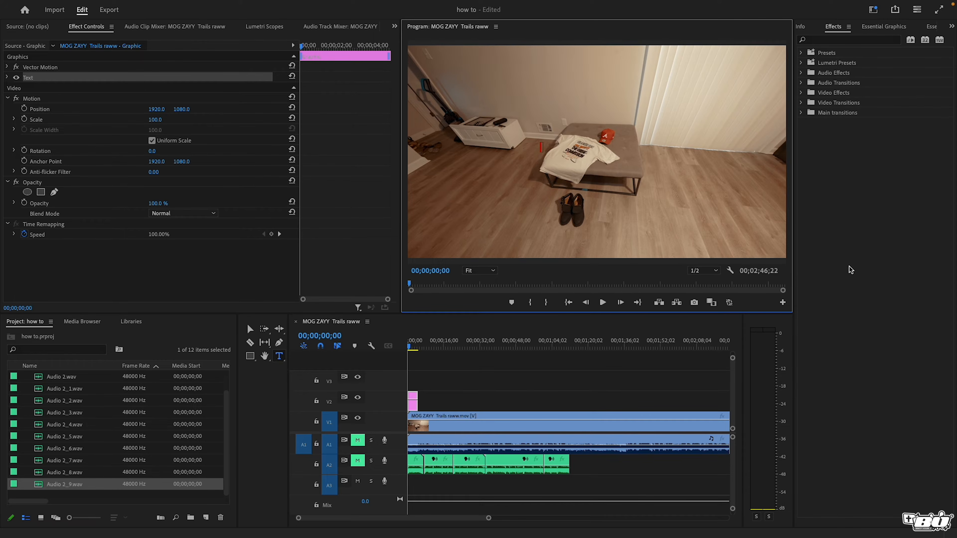
text(TR)
text(ILA)
text(LS)
Step: Enlarge the TRIALS text to a scale of about 580% and move it to the middle of the frame
click(250, 329)
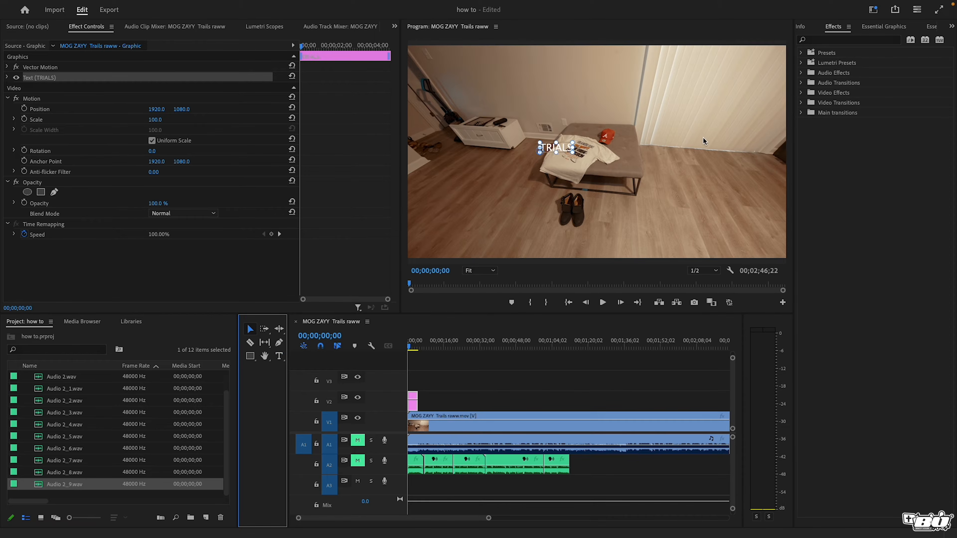
drag(562, 149, 758, 107)
drag(679, 138, 613, 147)
Step: Set the font of the whole TRIALS text to UnitedStates
key(t)
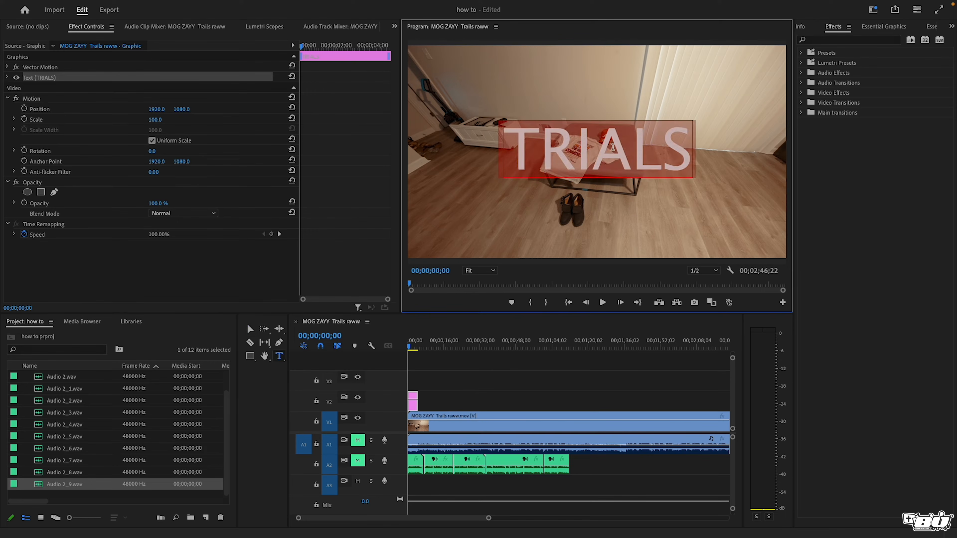
click(871, 27)
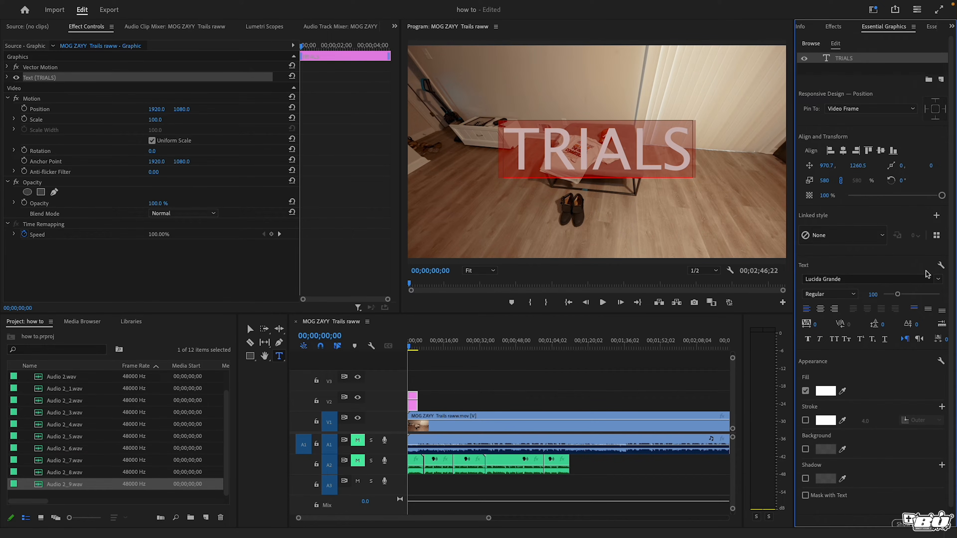
click(938, 279)
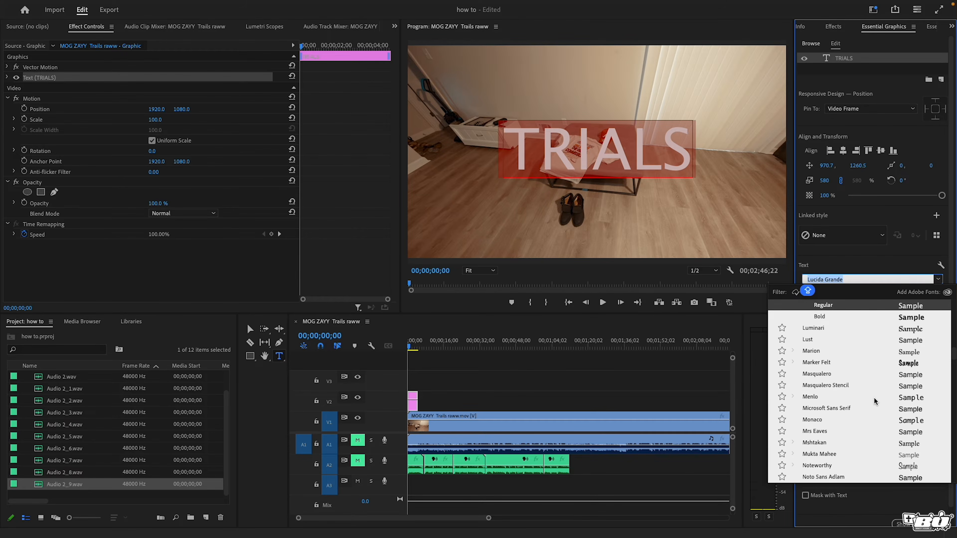
scroll(875, 402, up, 10)
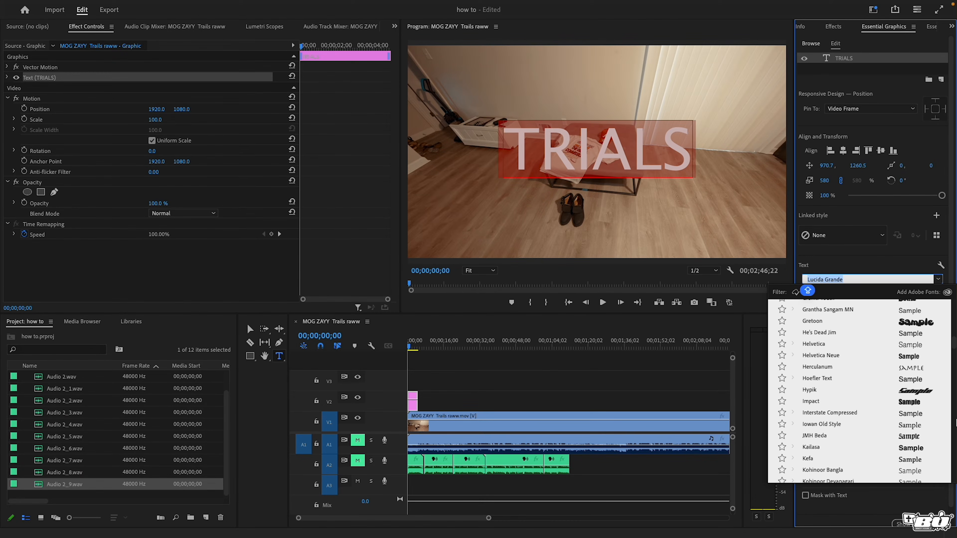
drag(954, 353, 956, 308)
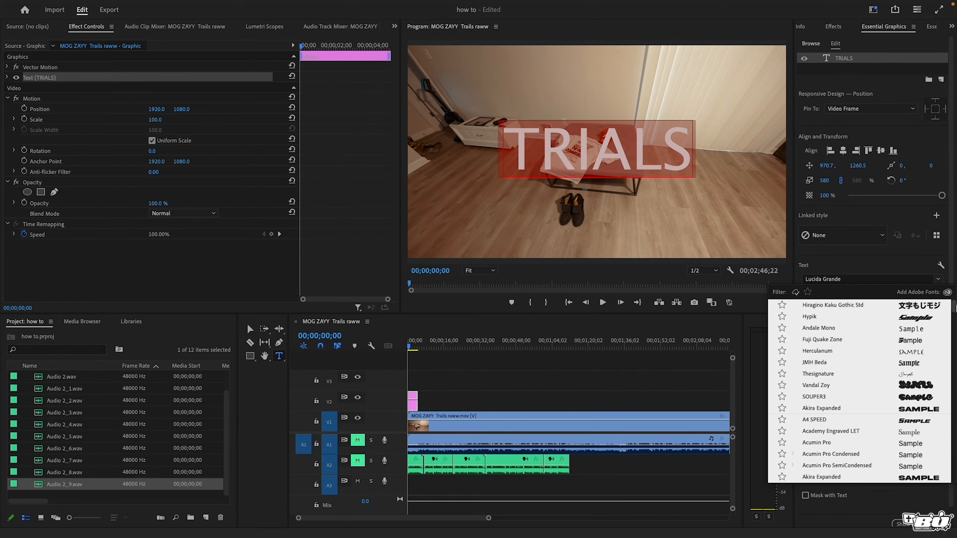
scroll(911, 406, down, 10)
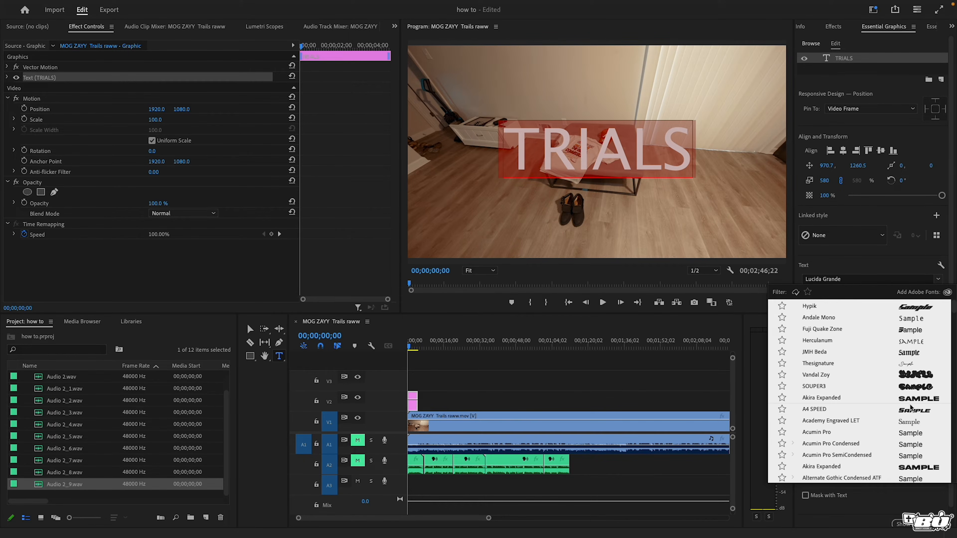
scroll(914, 414, down, 5)
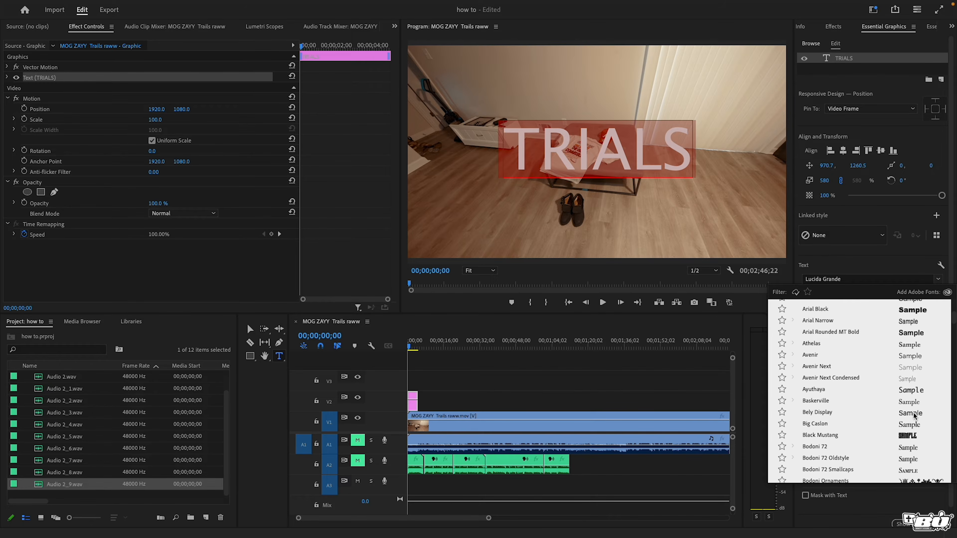
drag(954, 330, 955, 338)
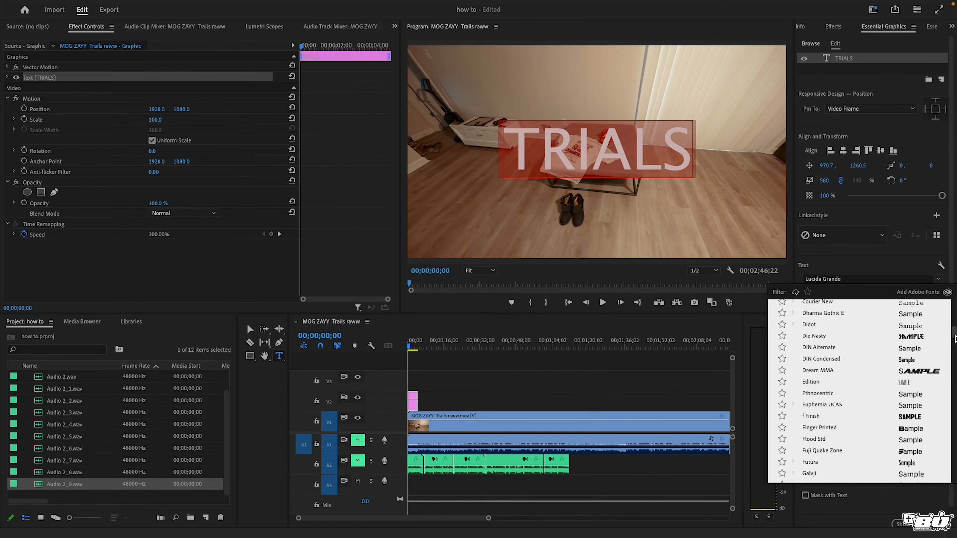
click(869, 280)
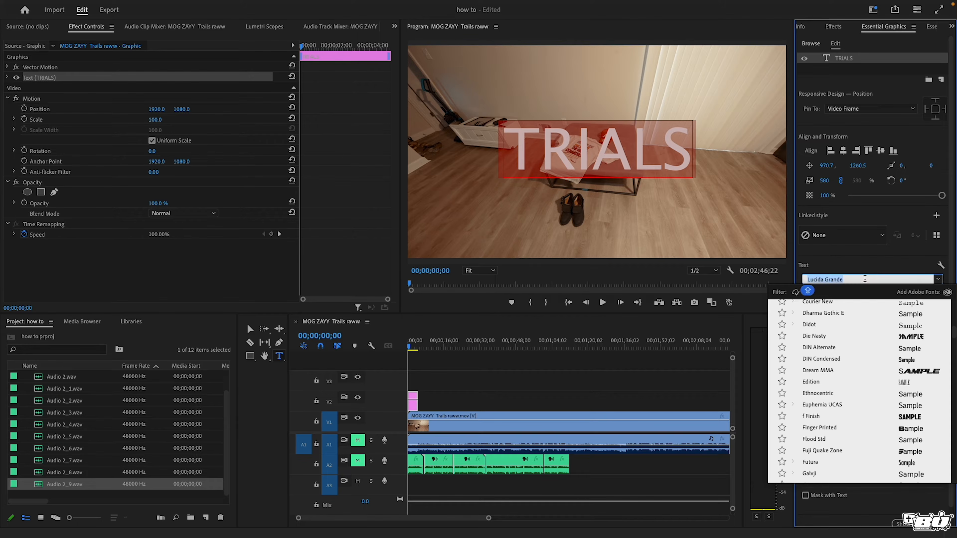
text(UNIT)
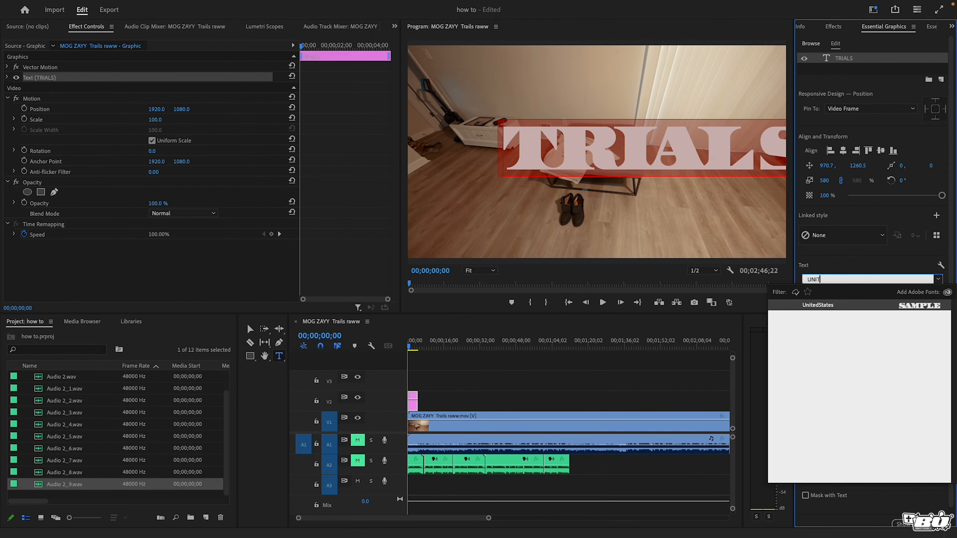
click(918, 310)
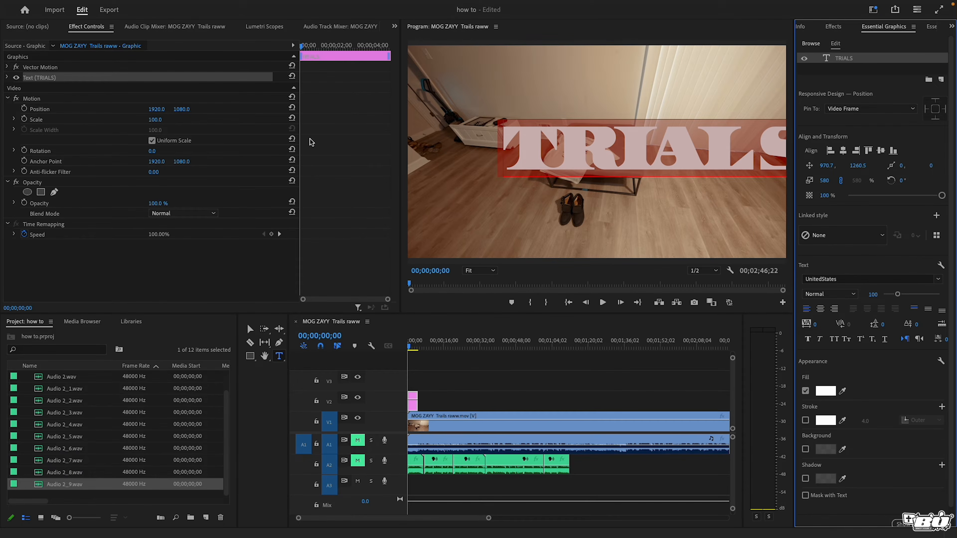
Step: Recentre the TRIALS title in the frame and enlarge it to a scale of about 600%
click(250, 329)
drag(632, 149, 595, 130)
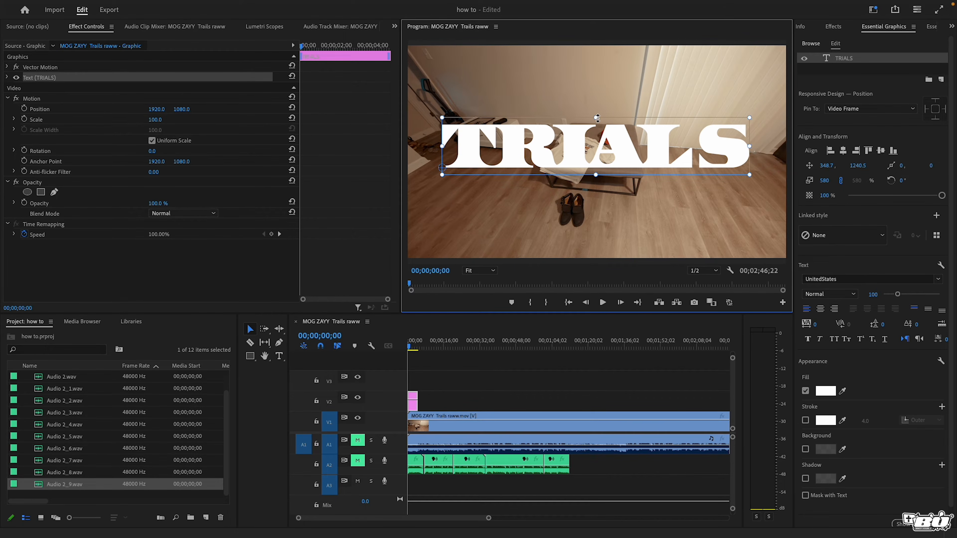
drag(418, 342, 401, 355)
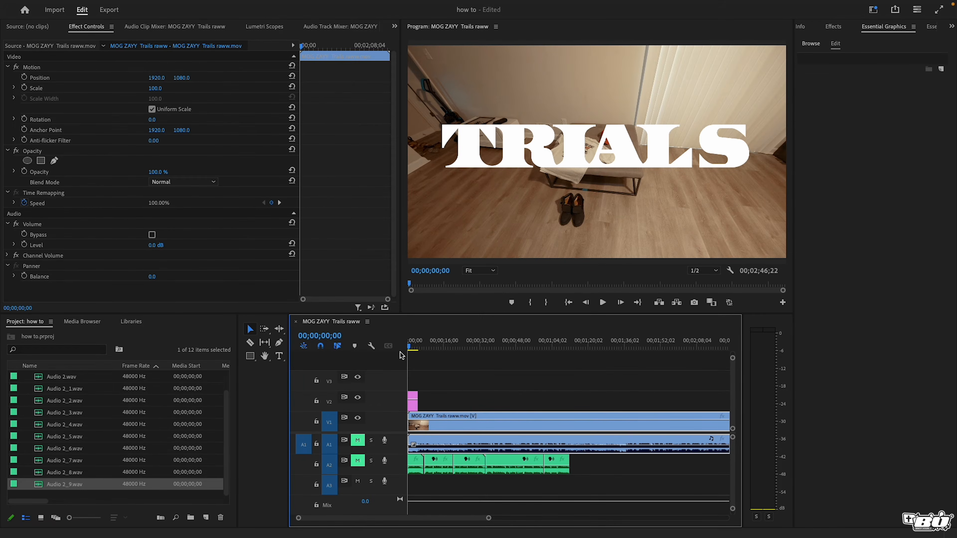
click(587, 148)
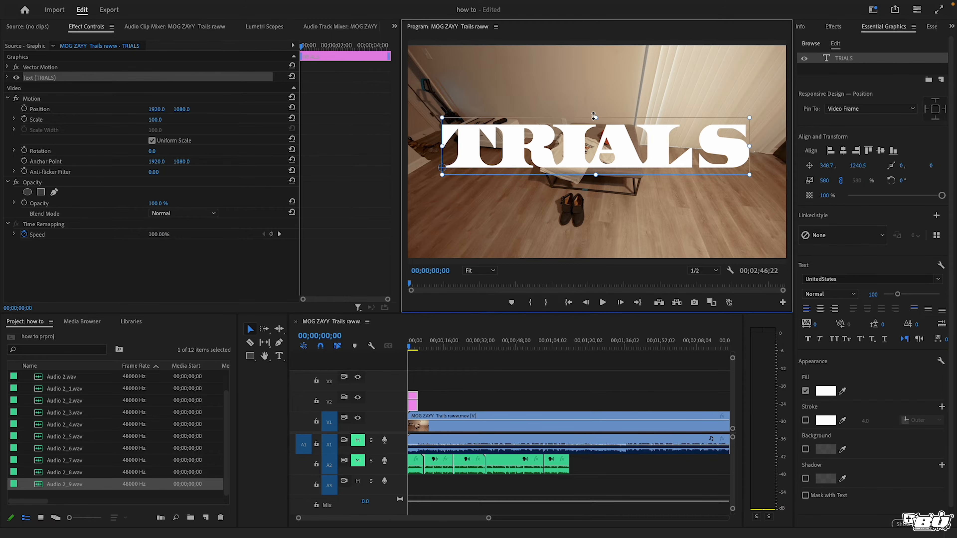
drag(593, 116, 599, 152)
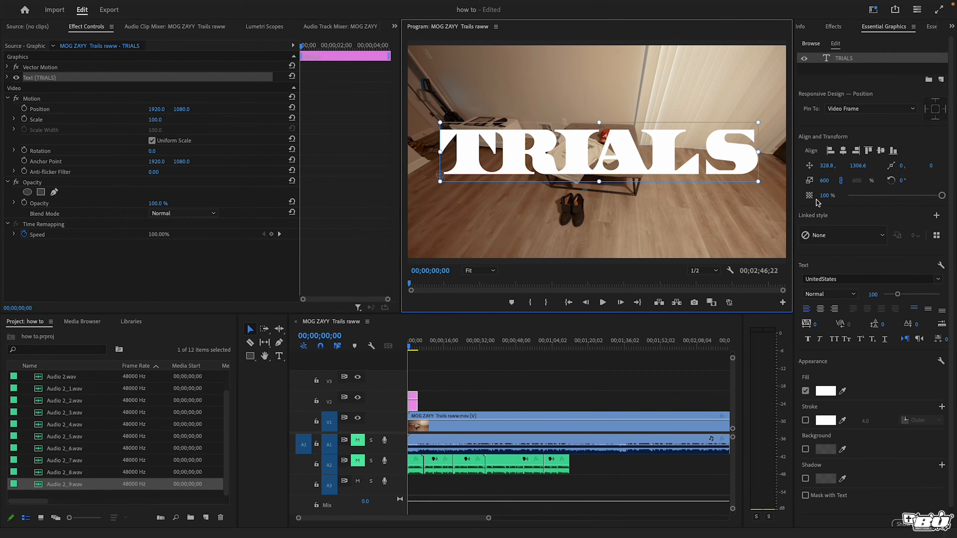
Step: Unlink the TRIALS text's scale proportions, stretch its height to about 1439%, and keep it centred in the frame
click(841, 181)
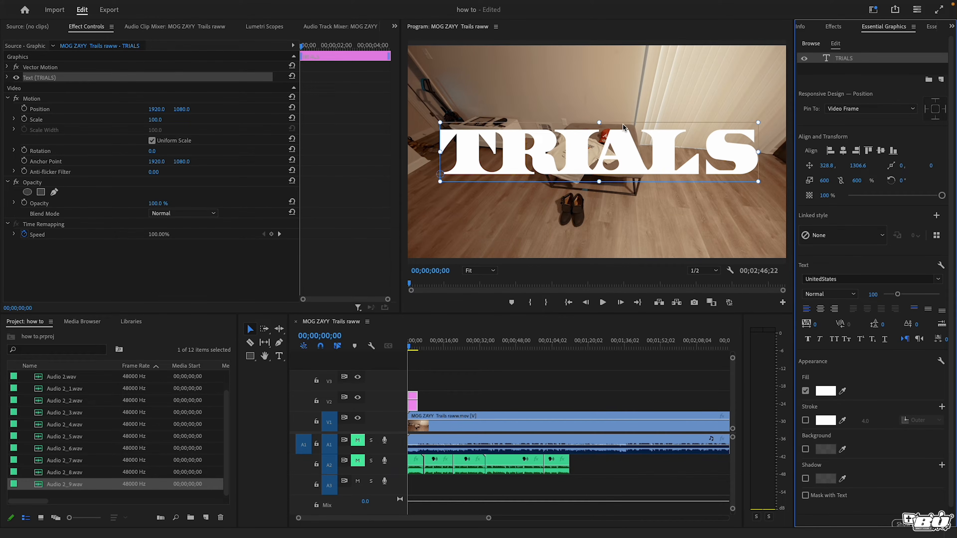
drag(600, 120, 602, 82)
drag(614, 149, 613, 151)
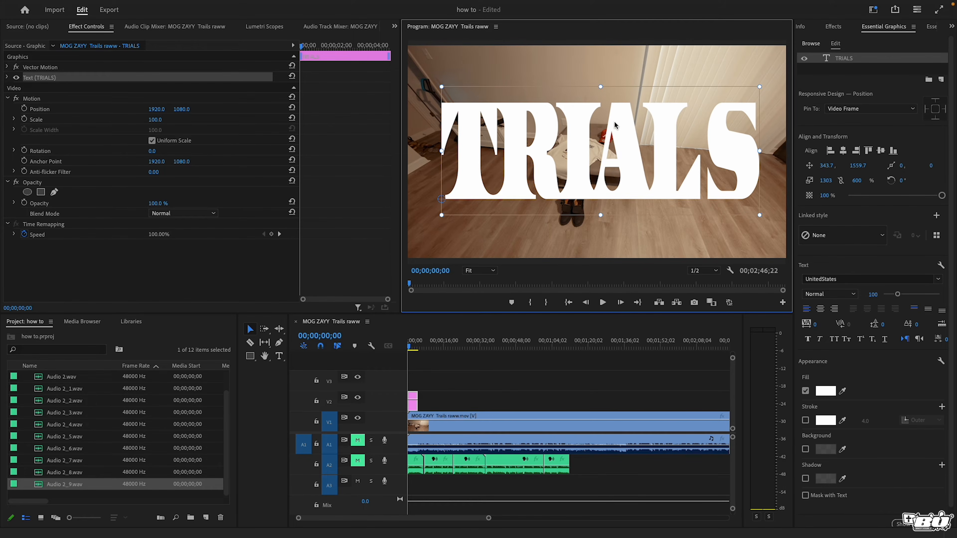
drag(603, 90, 604, 73)
drag(614, 136, 610, 143)
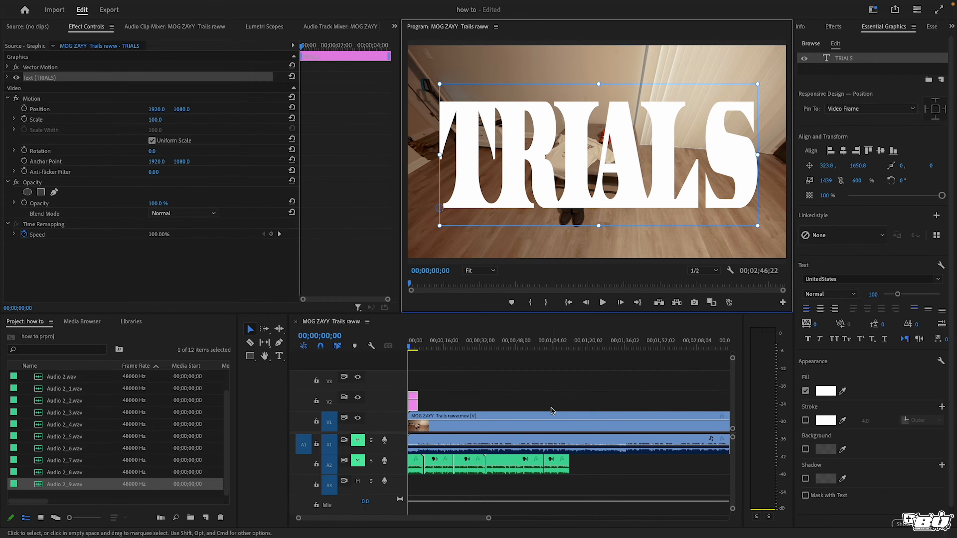
Step: Change the fill of the TRIALS text to orange, FF7D00
click(824, 391)
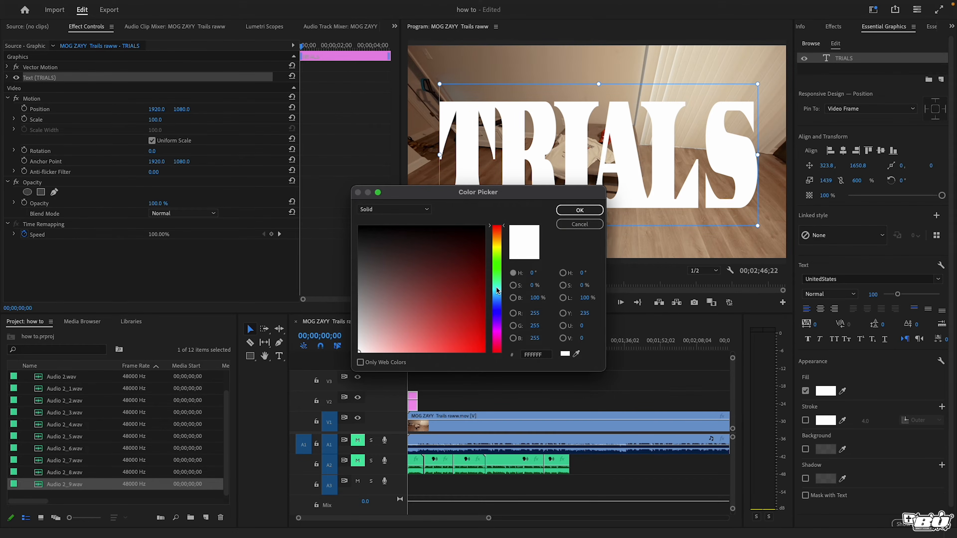
click(497, 269)
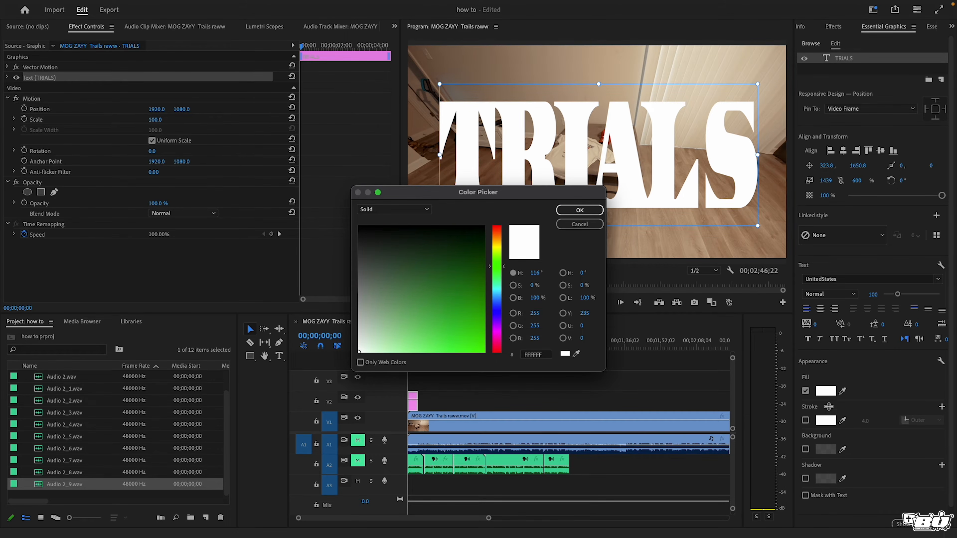
click(460, 268)
drag(461, 268, 469, 298)
mouse_move(497, 269)
mouse_down()
mouse_move(500, 237)
mouse_move(476, 241)
mouse_move(498, 224)
mouse_move(490, 357)
mouse_up()
drag(497, 244, 499, 239)
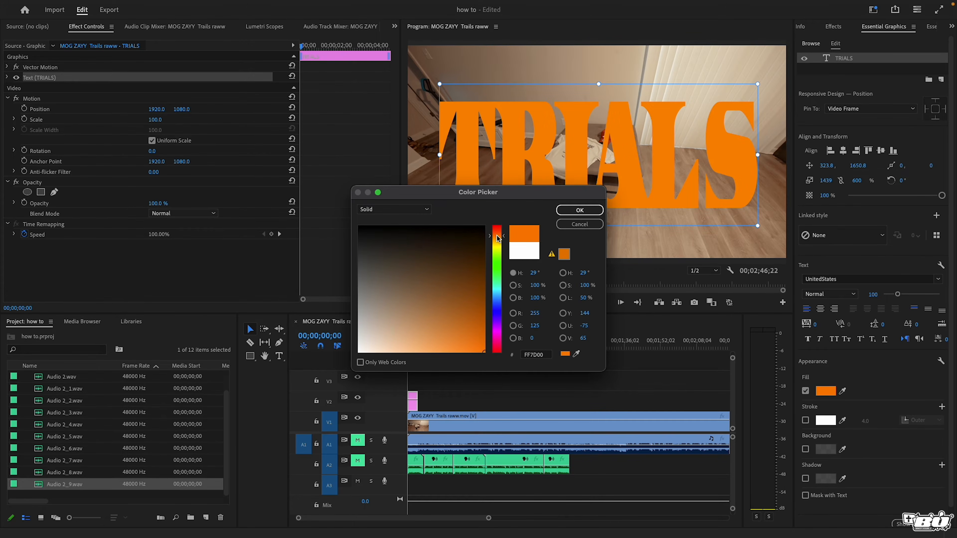
click(579, 211)
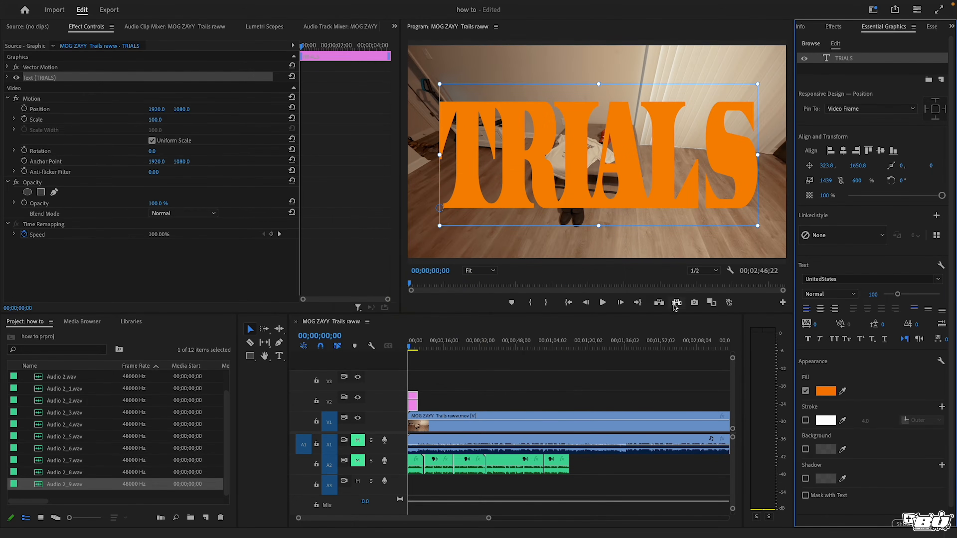
Step: Add a second text layer reading "MOG ZAY" just above the start of the TRIALS title
click(279, 356)
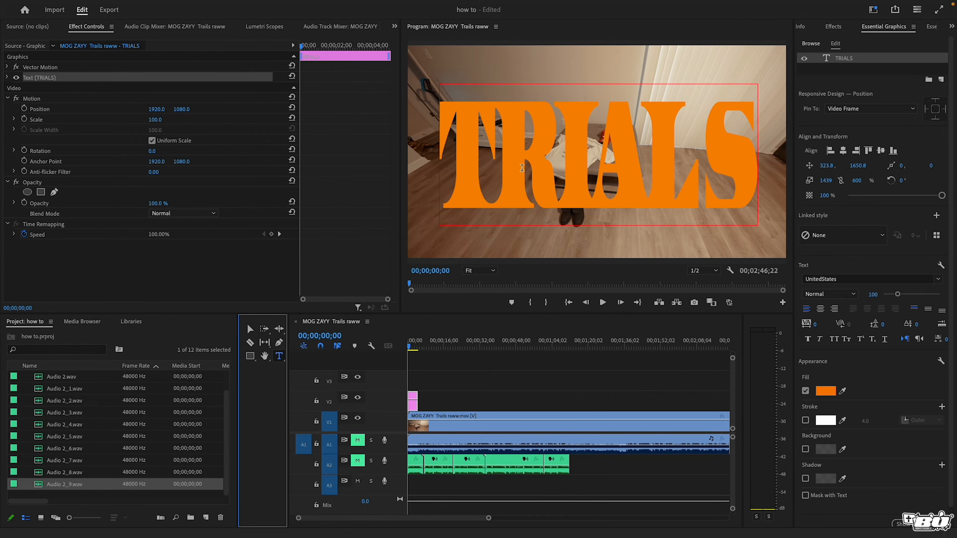
click(446, 83)
click(447, 82)
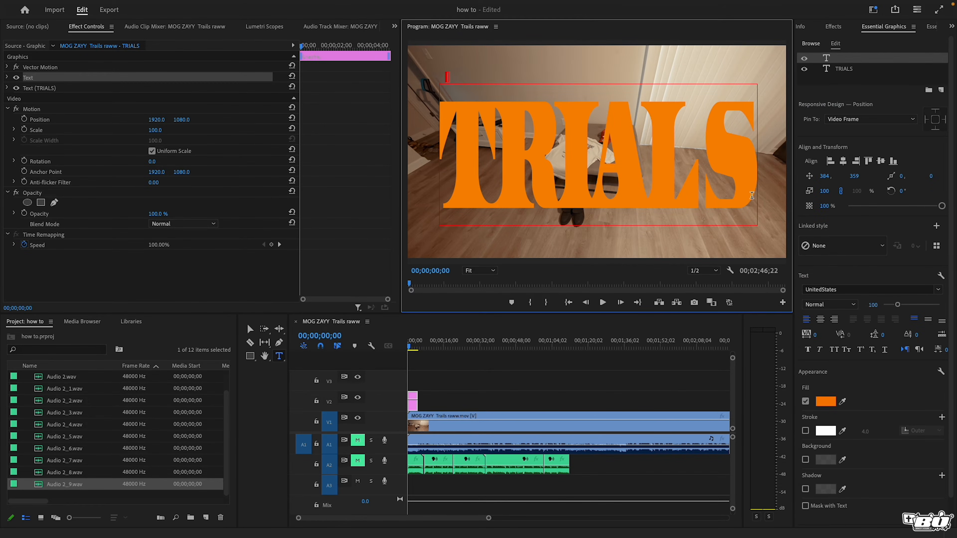
text(MOG ZAY)
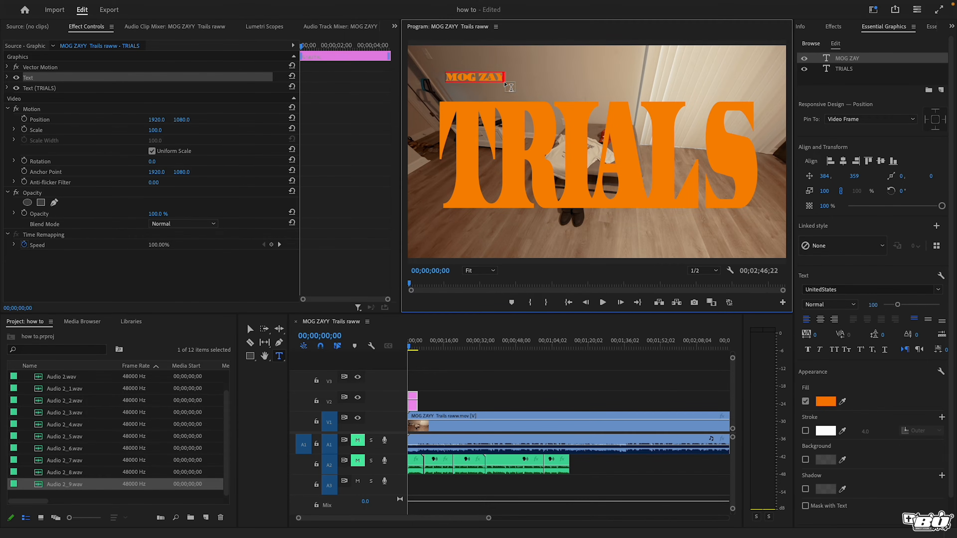
Step: Select all of the MOG ZAY text and set its font to Space Age
drag(504, 76, 452, 78)
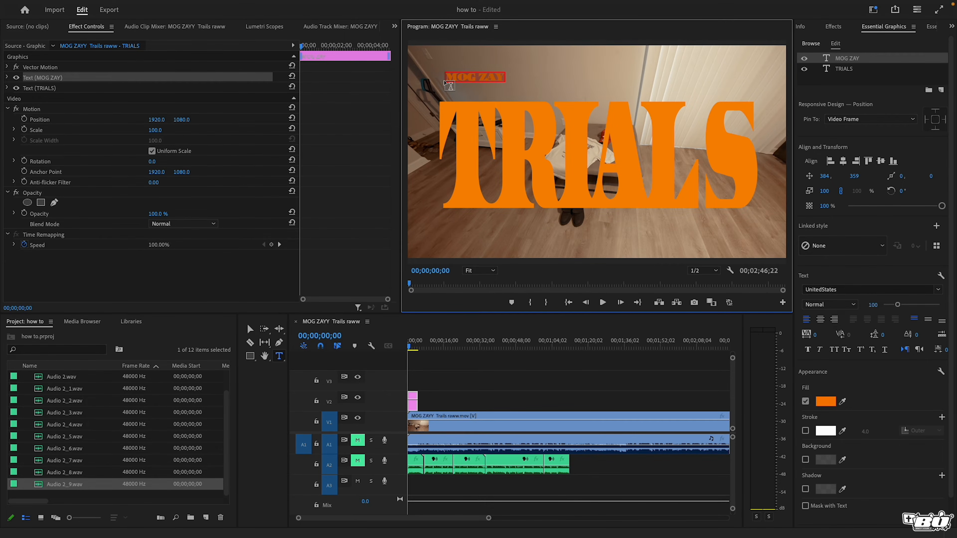
click(939, 290)
scroll(897, 364, up, 10)
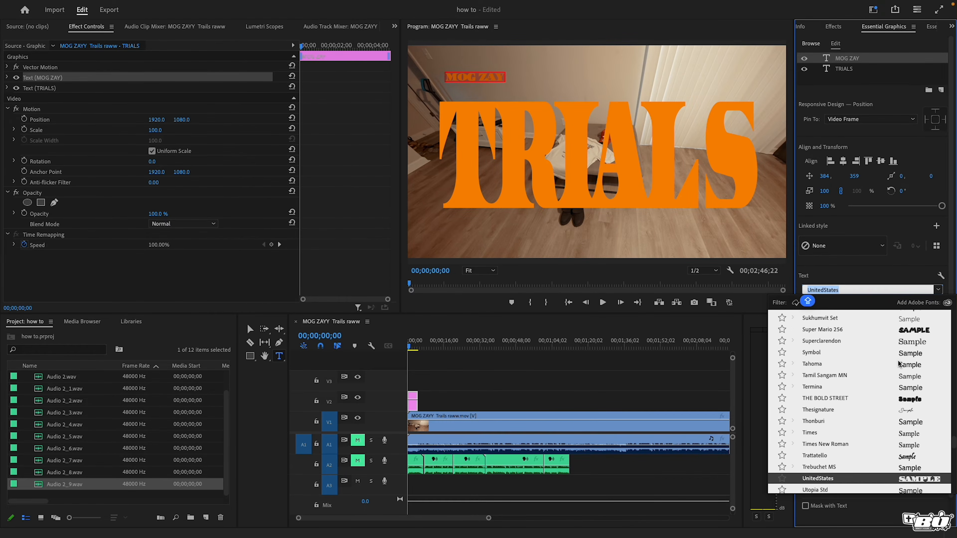
scroll(899, 364, up, 5)
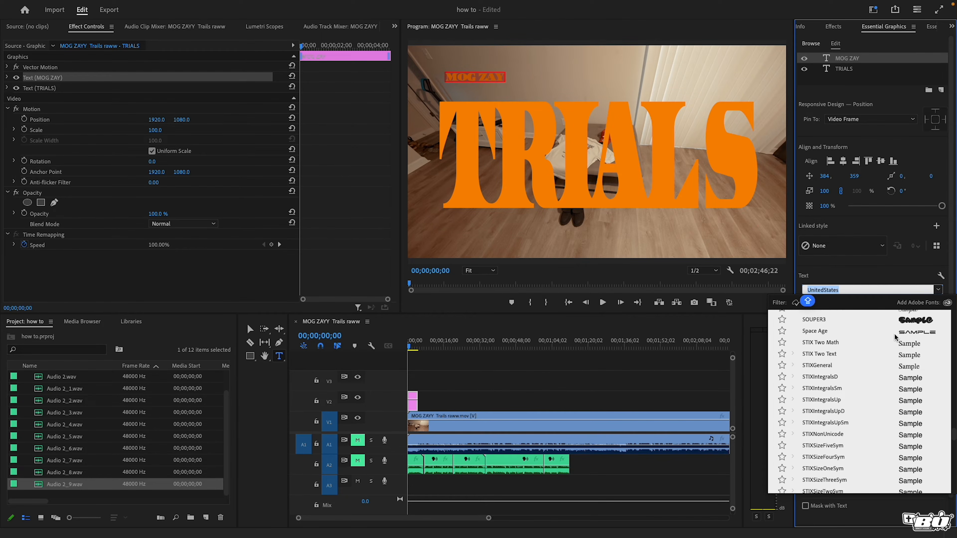
click(919, 332)
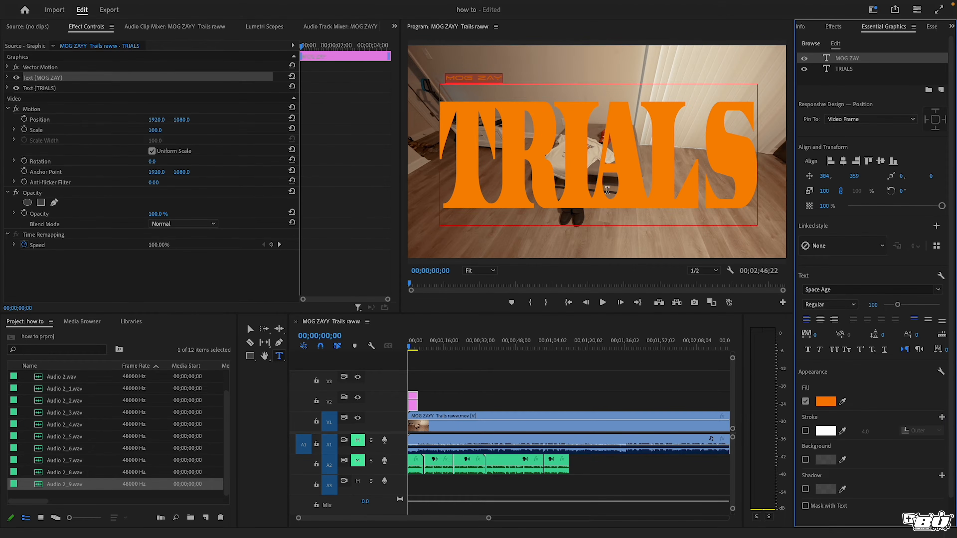
Step: Change the fill of the MOG ZAY text to white, FFFFFF
click(827, 402)
drag(400, 302, 358, 353)
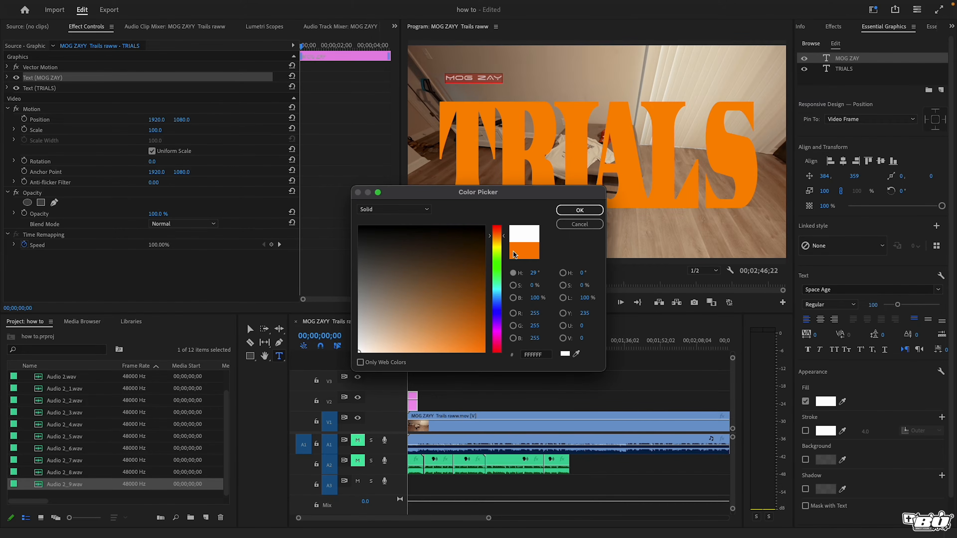
click(580, 210)
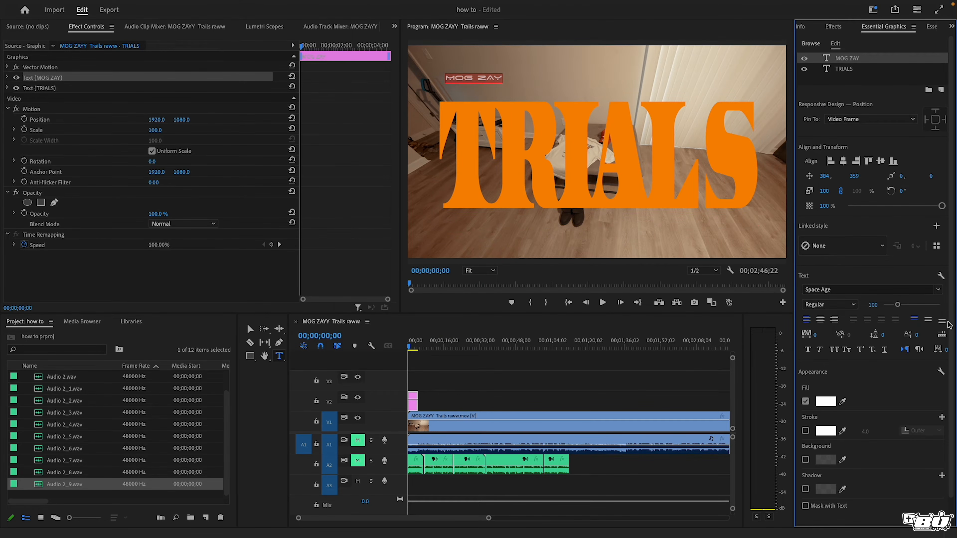
Step: Change the font of the MOG ZAY text to Akira Expanded
click(939, 289)
scroll(904, 362, up, 3)
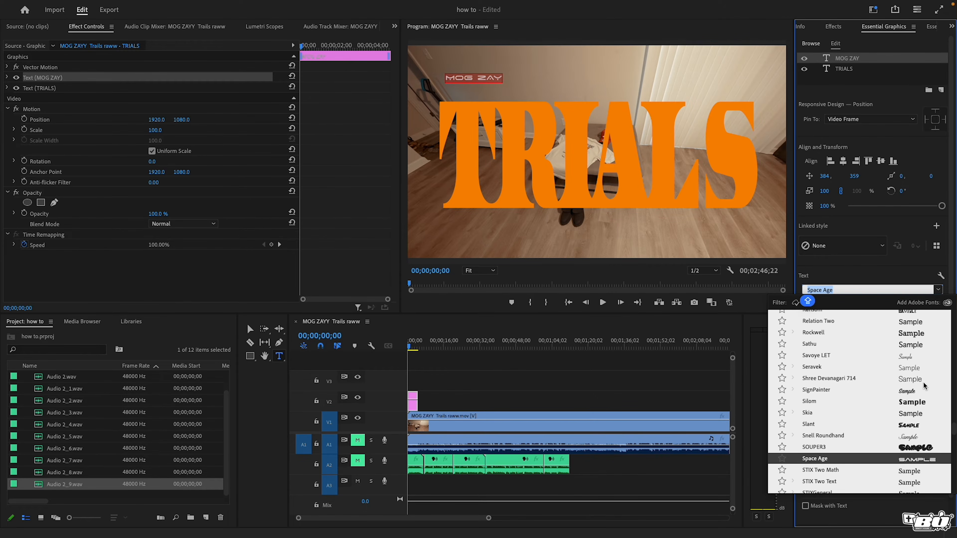
drag(954, 436, 953, 302)
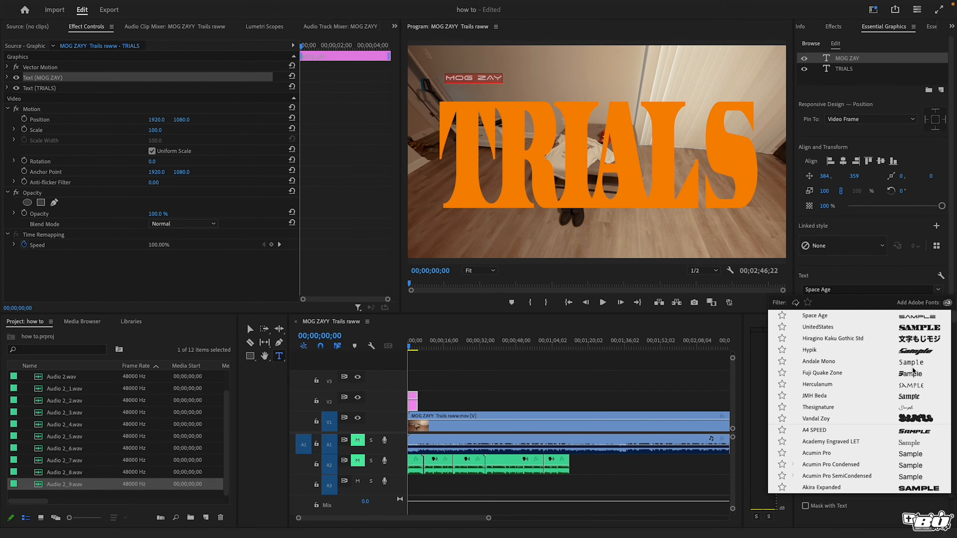
scroll(915, 420, down, 1)
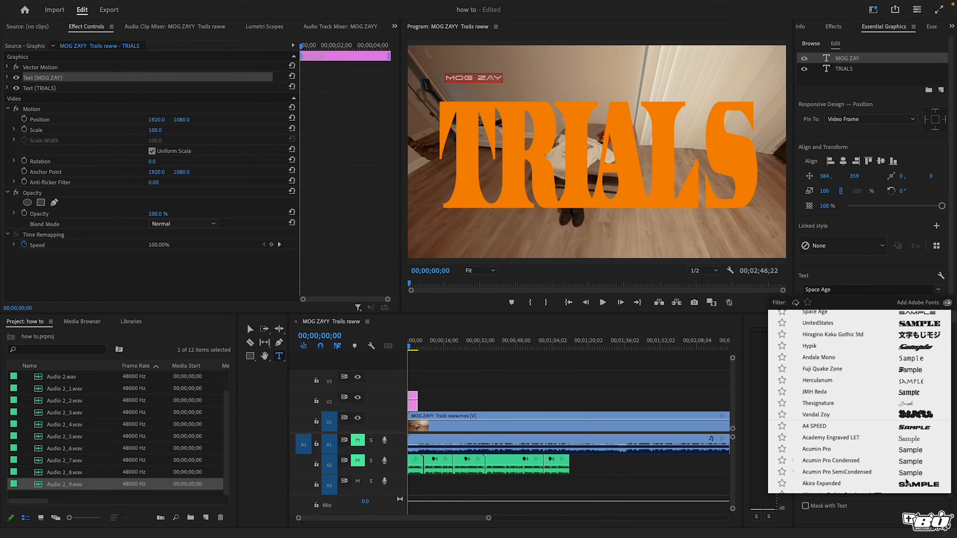
click(912, 488)
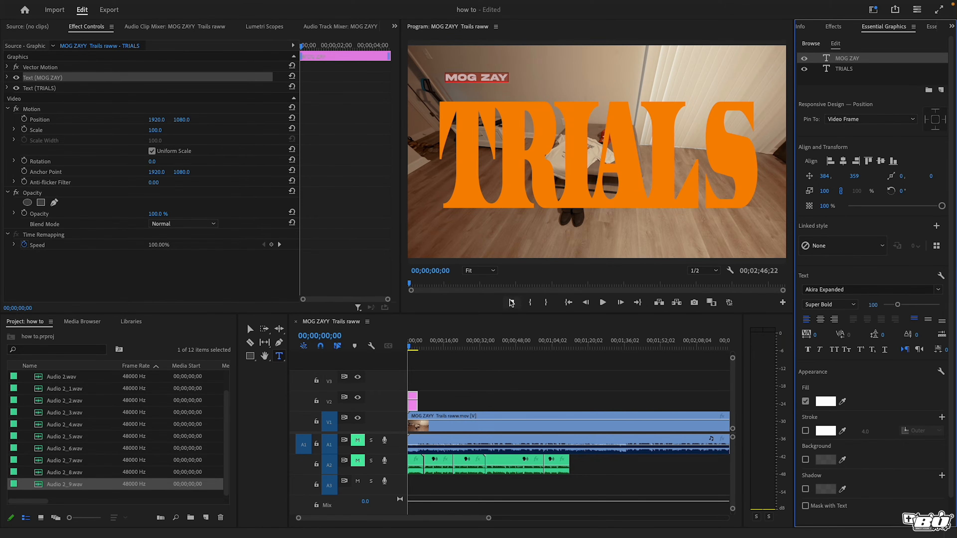
Step: Move the MOG ZAY text down to sit directly above the start of the TRIALS title and scale it to 105%
click(250, 329)
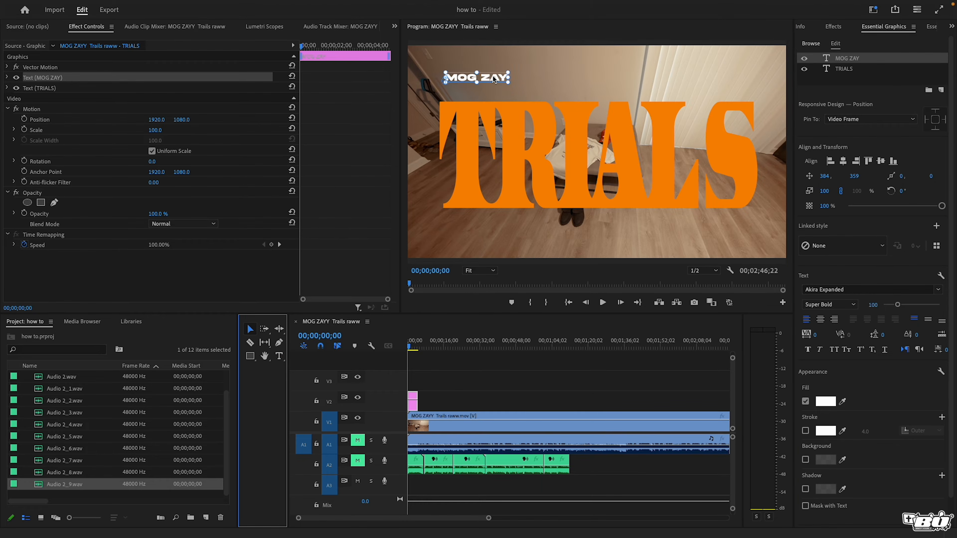
drag(494, 73, 489, 90)
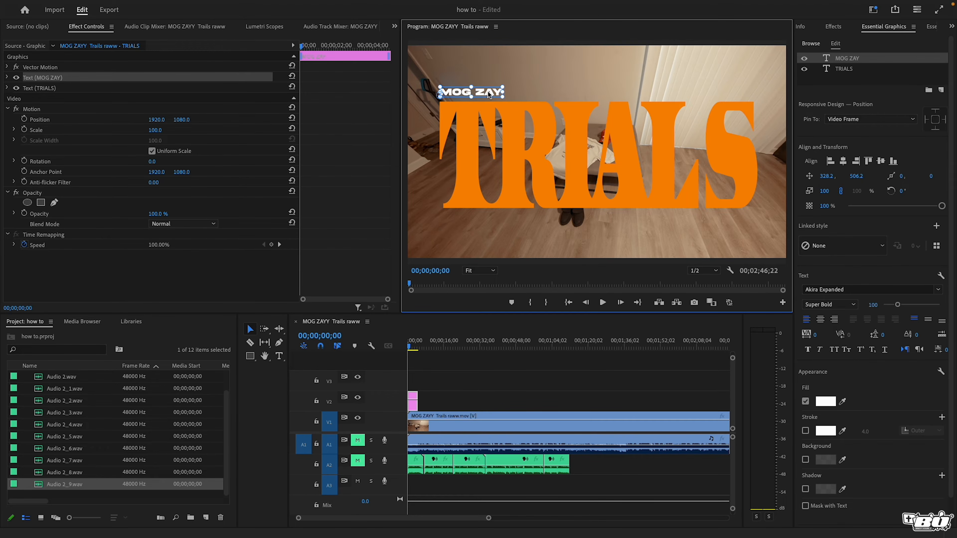
drag(488, 91, 740, 89)
drag(678, 99, 720, 167)
drag(654, 159, 618, 229)
drag(680, 215, 487, 94)
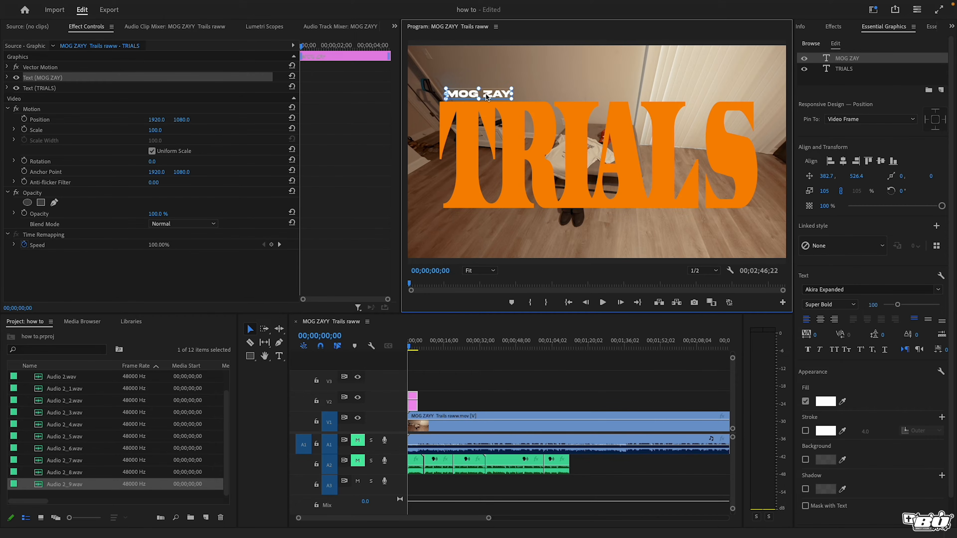
Step: Set the font of the MOG ZAY text to Edition and its font size to 208
key(t)
click(938, 289)
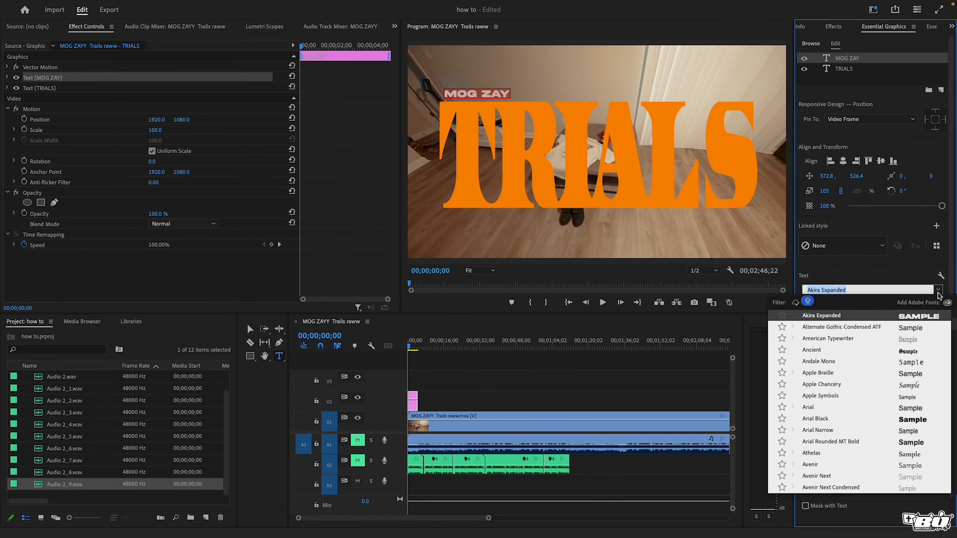
text(EDIT)
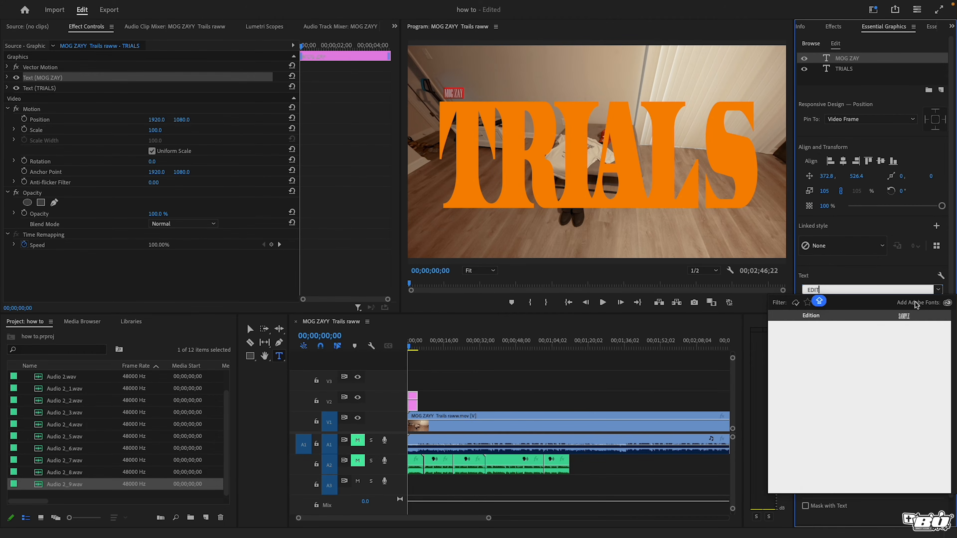
click(906, 319)
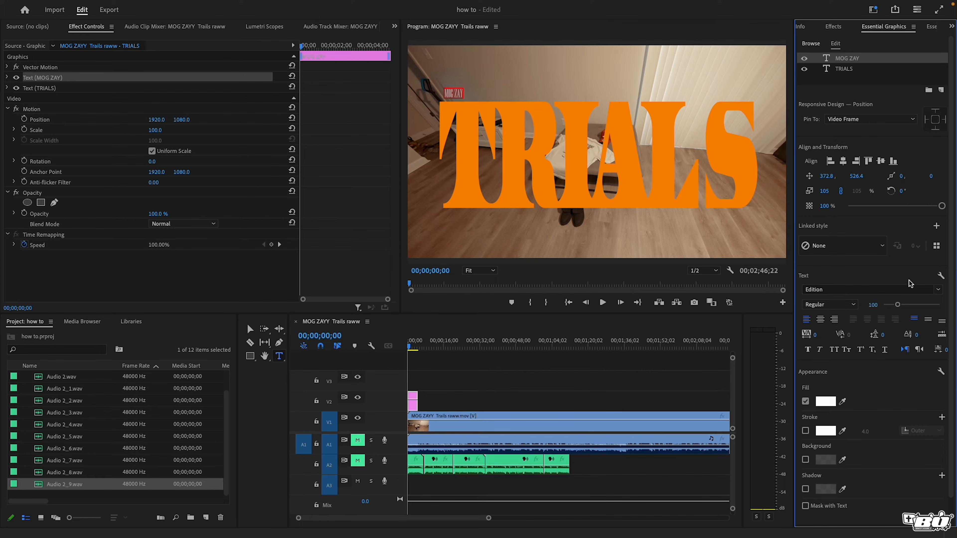
drag(902, 305, 916, 303)
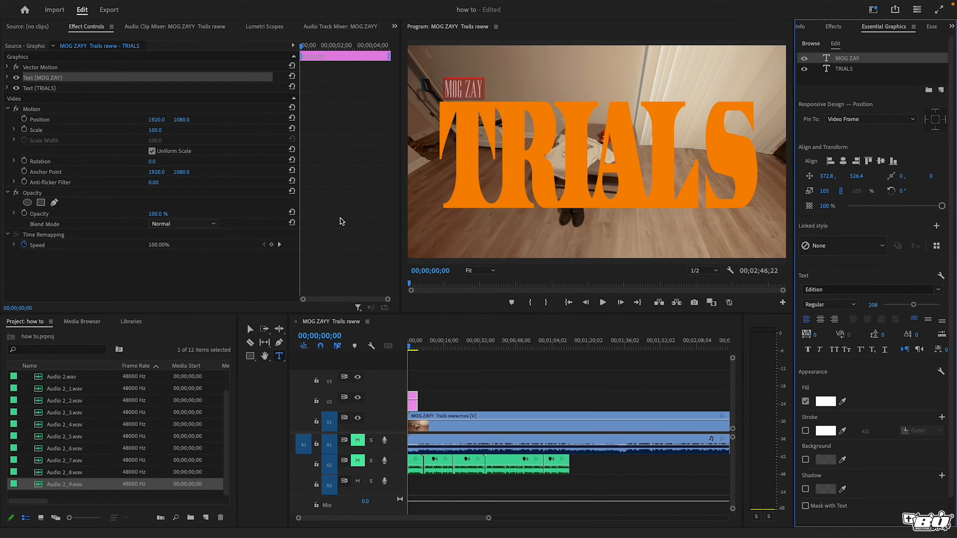
Step: Scale the MOG ZAY text to 144% and align it above the first letter of TRIALS, at about 318, 521
click(249, 327)
mouse_move(470, 88)
mouse_down()
mouse_move(569, 213)
mouse_move(565, 96)
mouse_move(602, 90)
mouse_move(473, 85)
mouse_up()
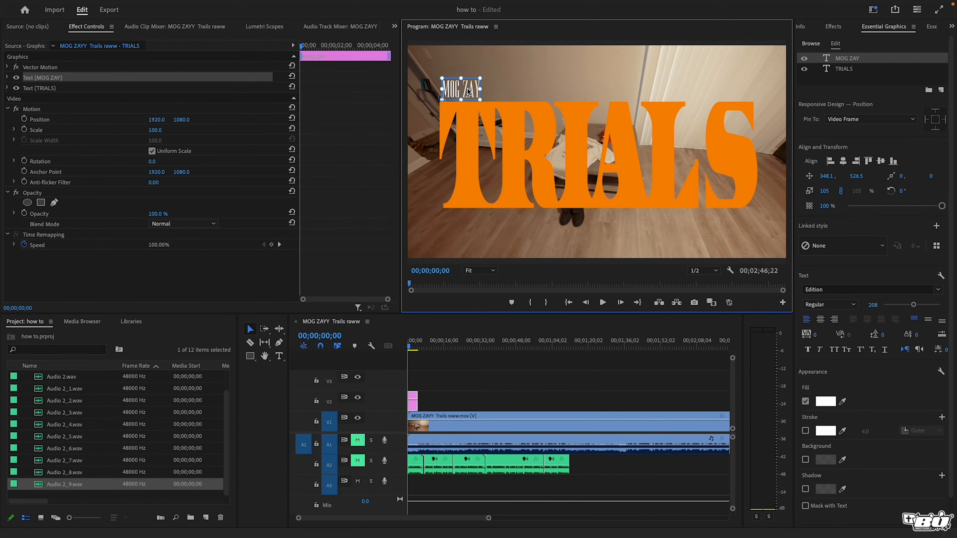
mouse_move(480, 89)
mouse_down()
mouse_move(493, 89)
mouse_move(481, 89)
mouse_up()
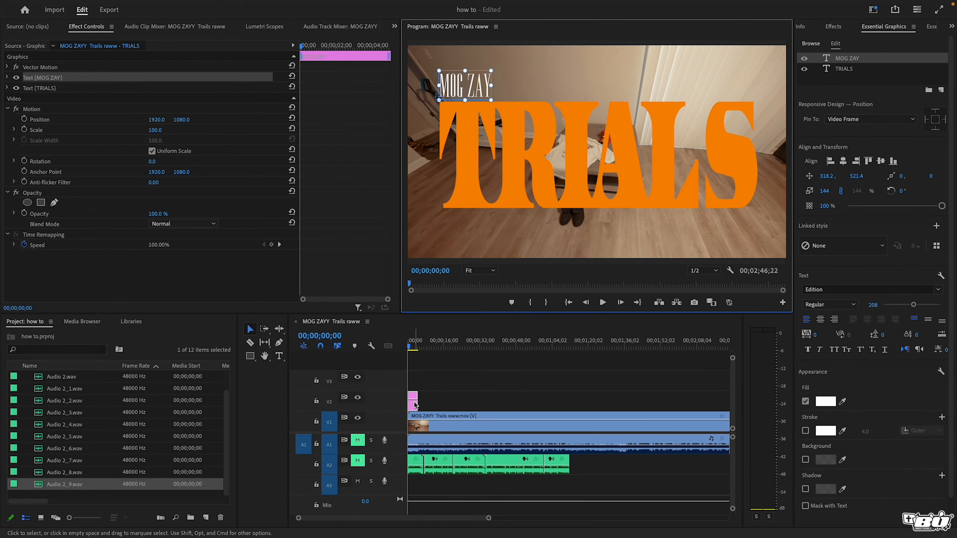
Step: Select the TRIALS text and change its fill from orange to a light coral red
click(540, 193)
drag(542, 194, 543, 194)
click(826, 401)
drag(486, 279, 483, 295)
mouse_move(483, 303)
mouse_down()
mouse_move(449, 320)
mouse_move(399, 317)
mouse_move(351, 342)
mouse_move(352, 265)
mouse_move(348, 305)
mouse_up()
mouse_move(490, 332)
mouse_down()
mouse_move(505, 320)
mouse_move(496, 363)
mouse_move(453, 355)
mouse_move(459, 334)
mouse_move(448, 332)
mouse_move(515, 370)
mouse_up()
click(482, 354)
mouse_move(471, 345)
mouse_down()
mouse_move(449, 325)
mouse_move(440, 346)
mouse_up()
click(578, 209)
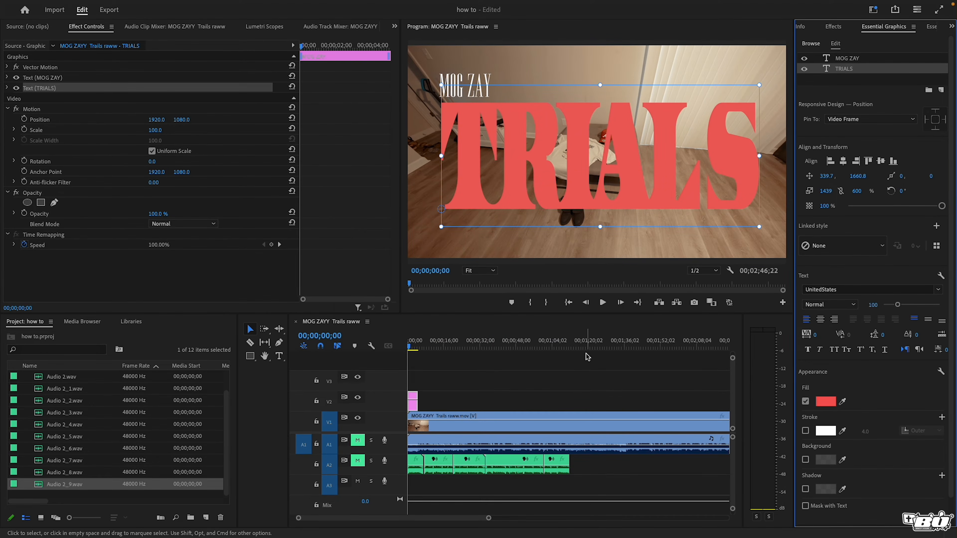
Step: Add a text layer reading "DIRECTED BY BAKR VISUALS" and place it just below the TRIALS title
click(281, 356)
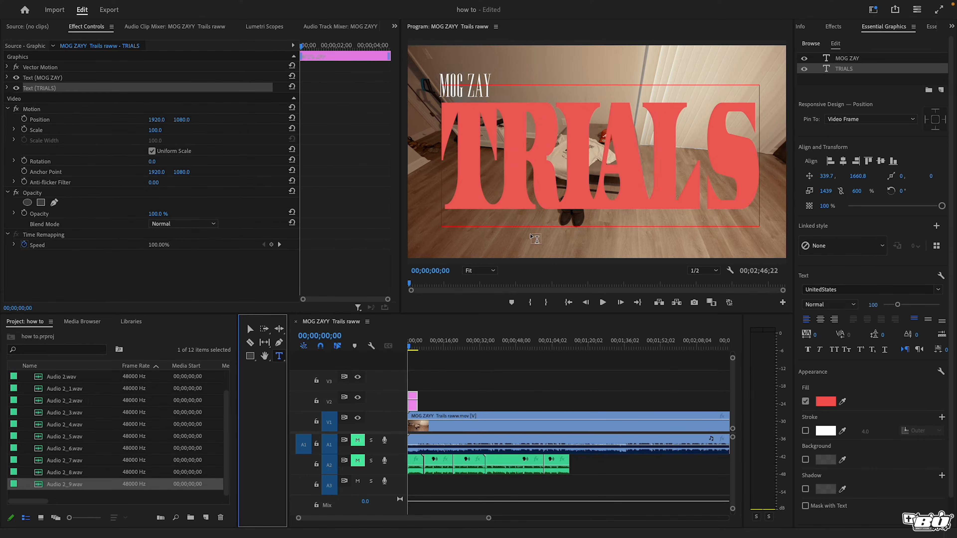
click(532, 231)
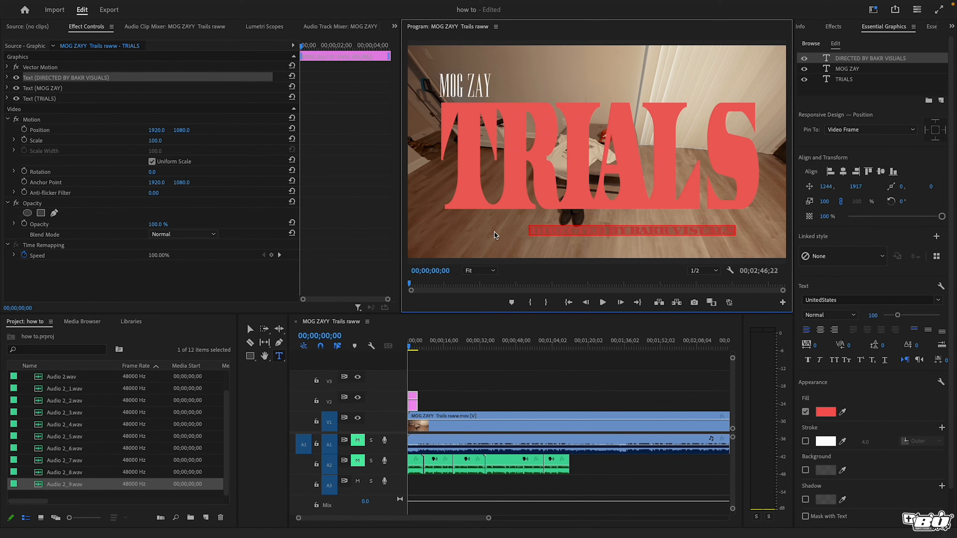
click(250, 329)
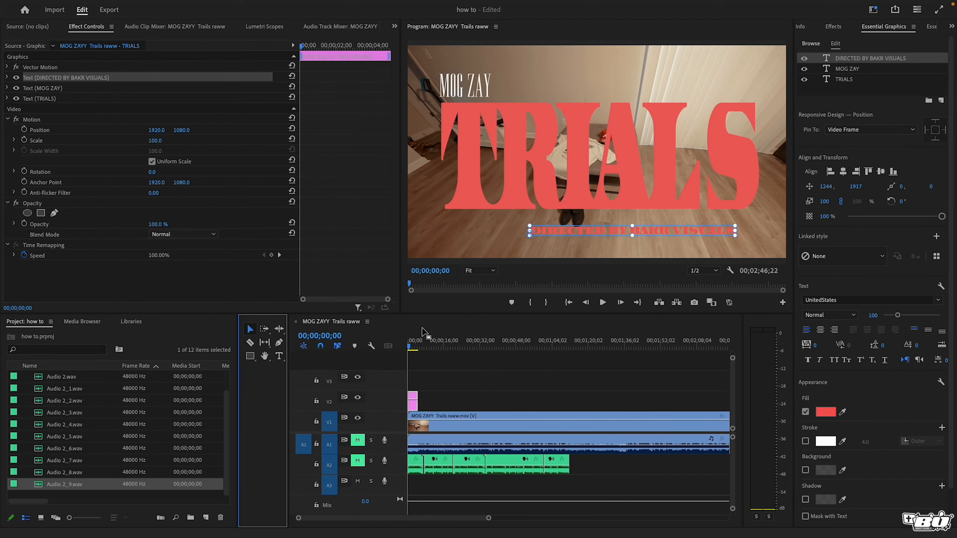
drag(625, 238, 597, 226)
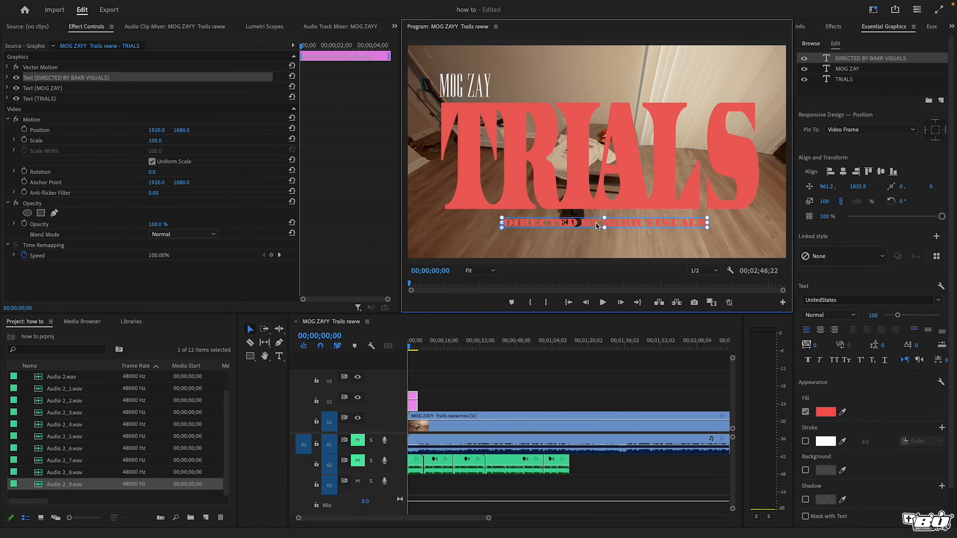
Step: Select all of the DIRECTED BY BAKR VISUALS text and try the Edition font on it
double_click(597, 224)
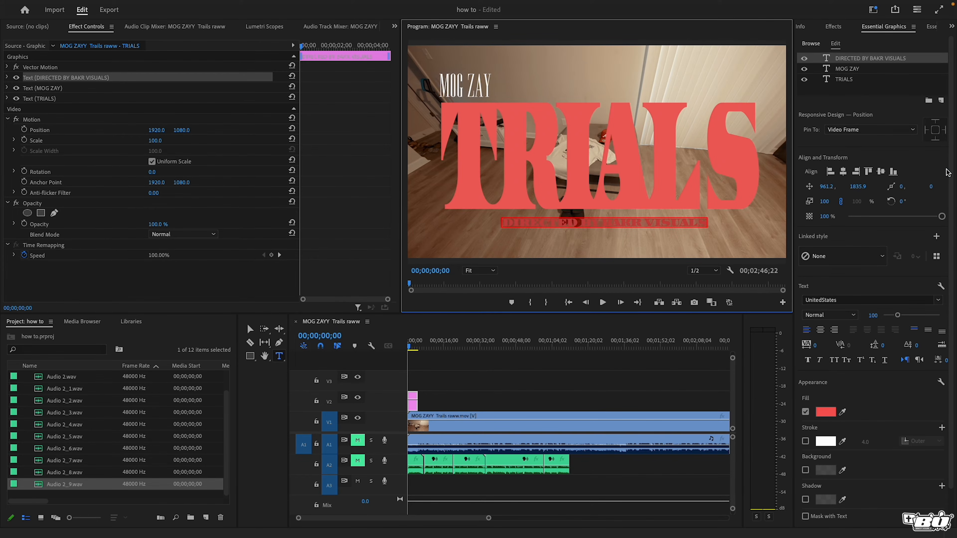
click(940, 302)
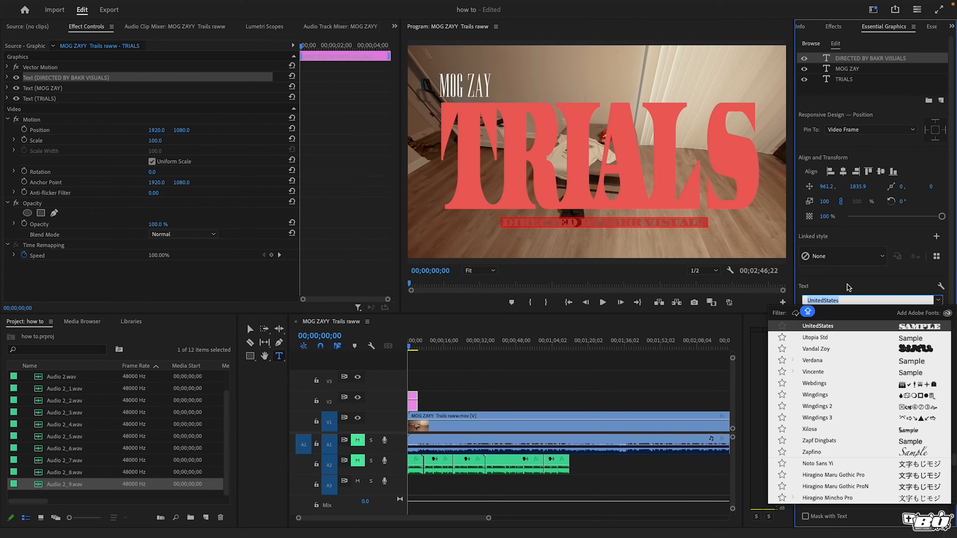
text(EDIT)
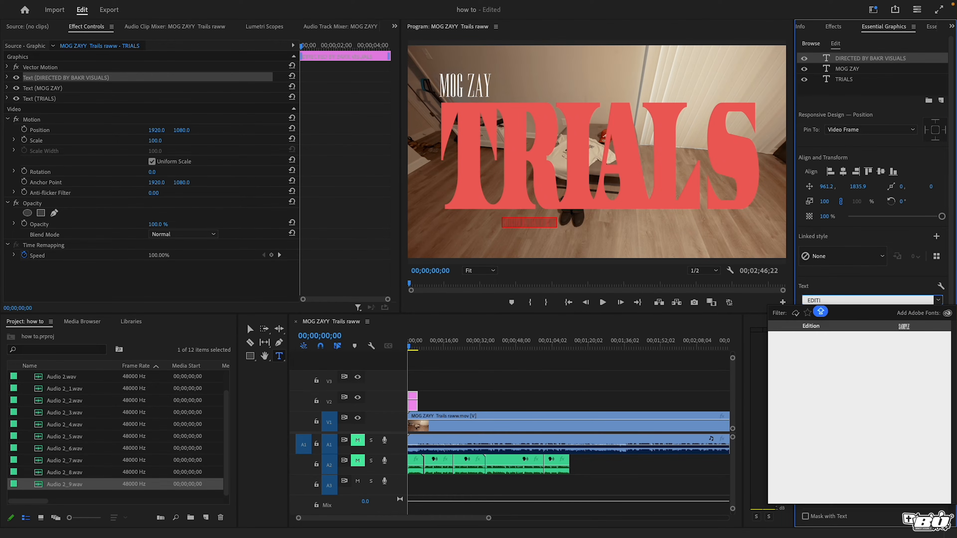
click(916, 329)
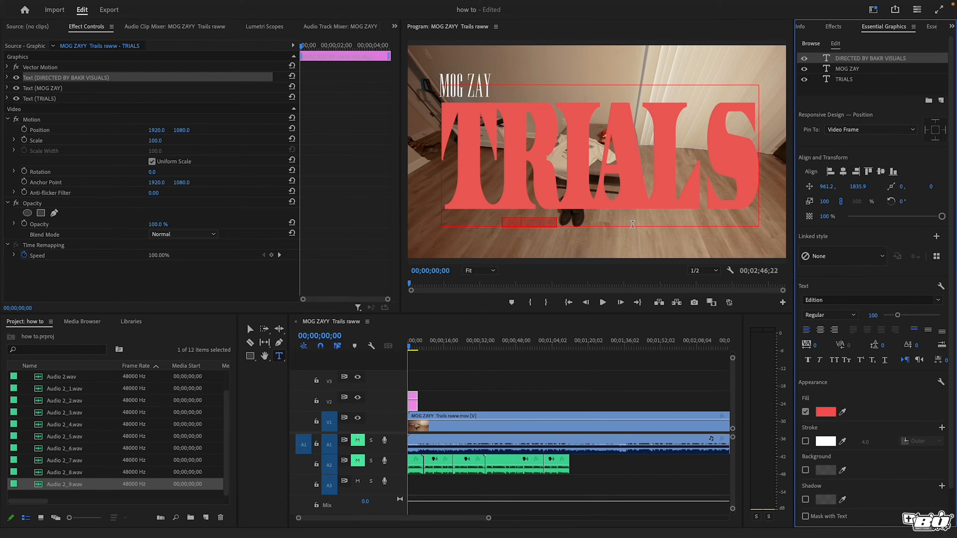
Step: Set the font of the DIRECTED BY BAKR VISUALS text to Akira Expanded
click(939, 300)
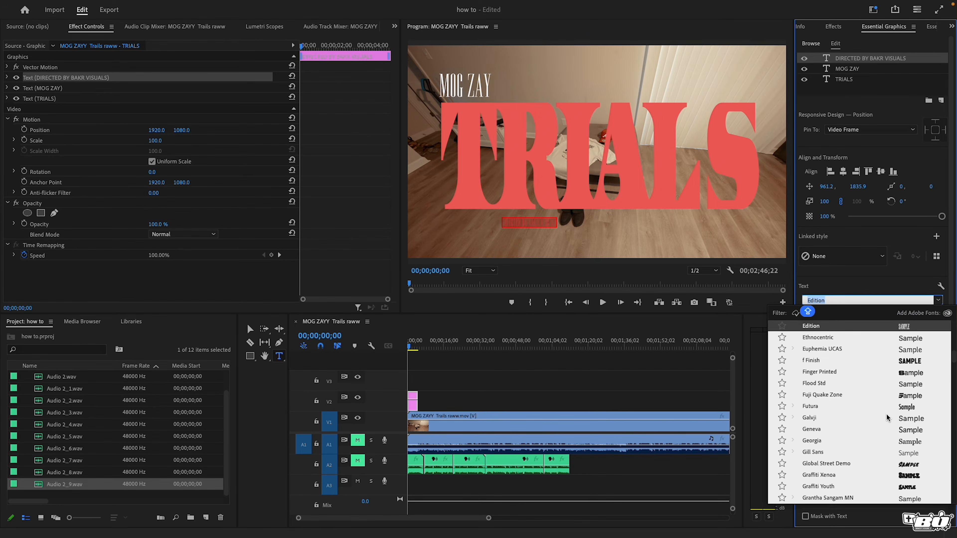
scroll(886, 418, up, 10)
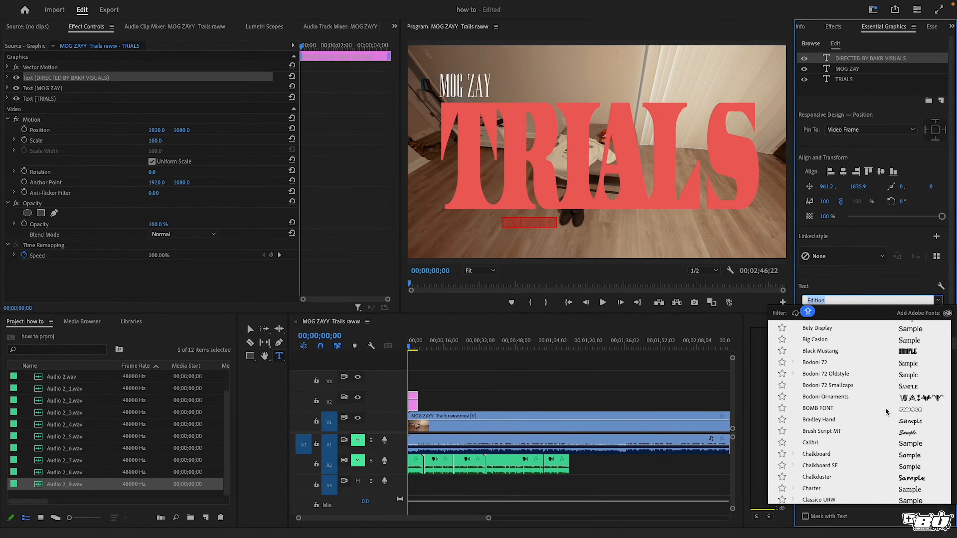
scroll(887, 412, up, 1)
scroll(955, 343, up, 5)
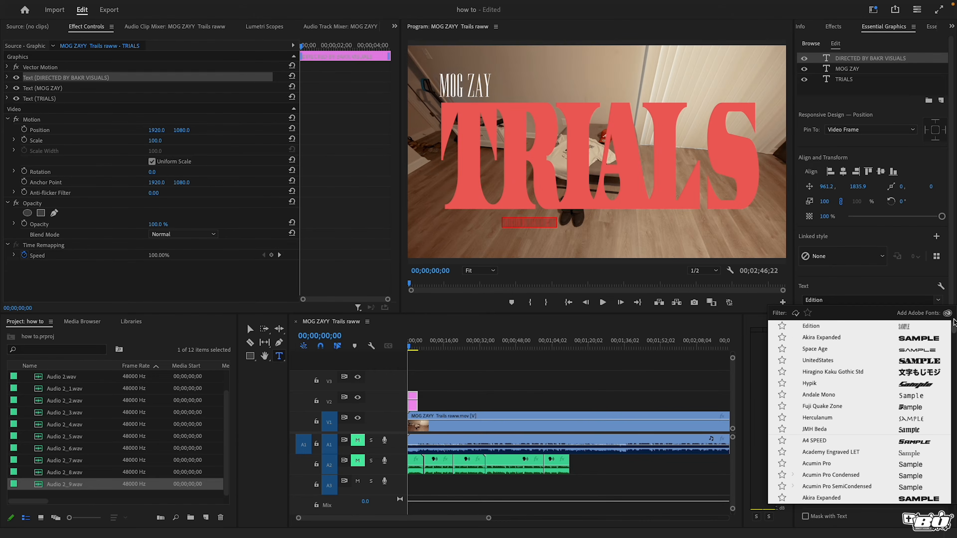
click(911, 339)
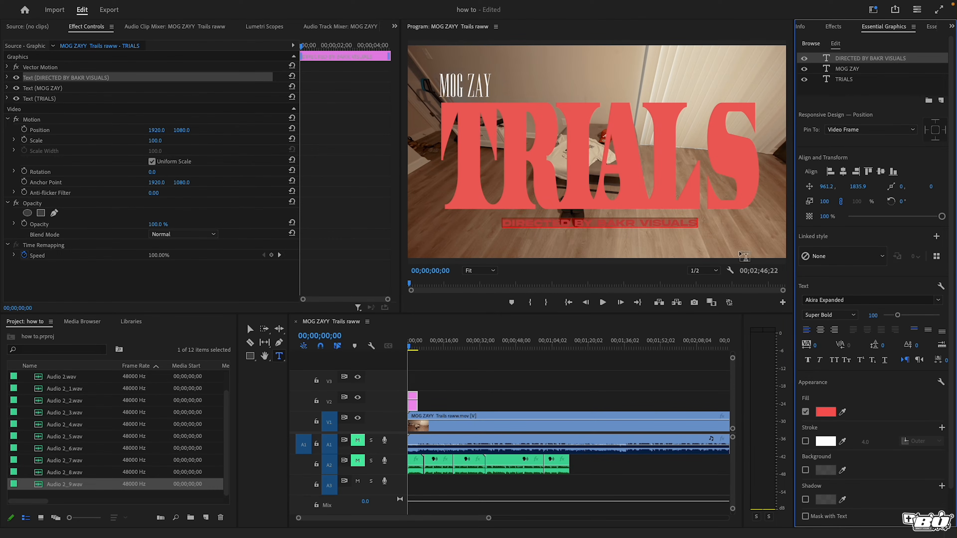
Step: Change the fill of the DIRECTED BY BAKR VISUALS text to white, FFFFFF
click(831, 412)
drag(411, 298, 273, 369)
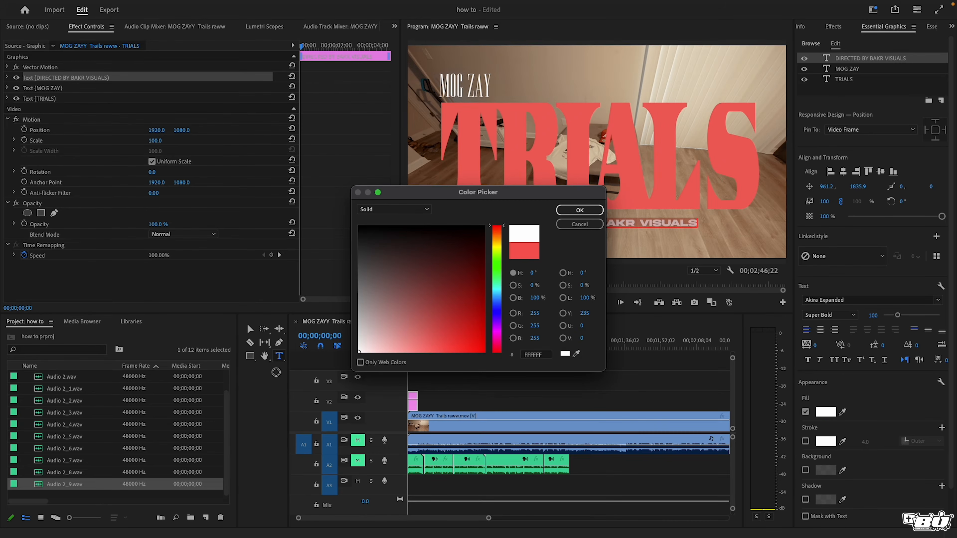
click(580, 210)
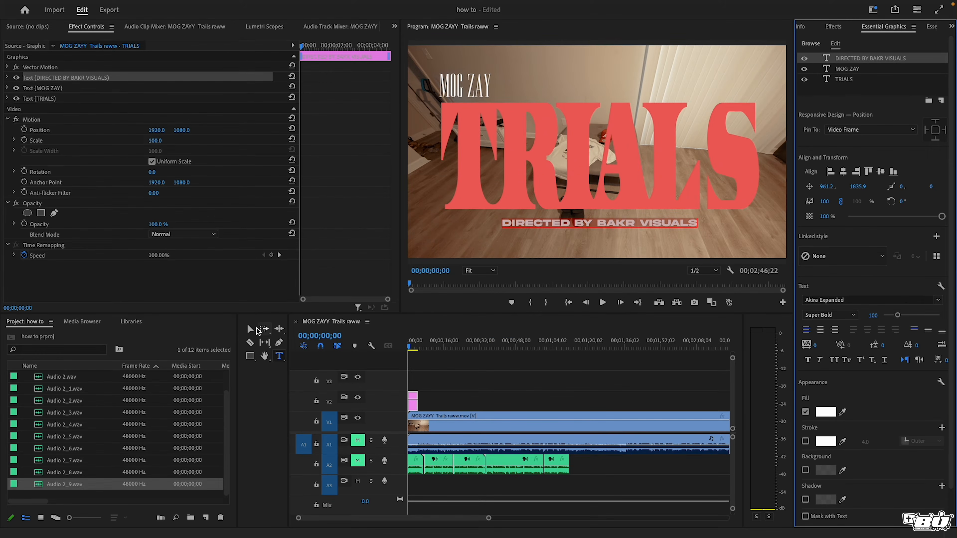
Step: Scale the whole title graphic down to 90 using its Motion settings
click(249, 330)
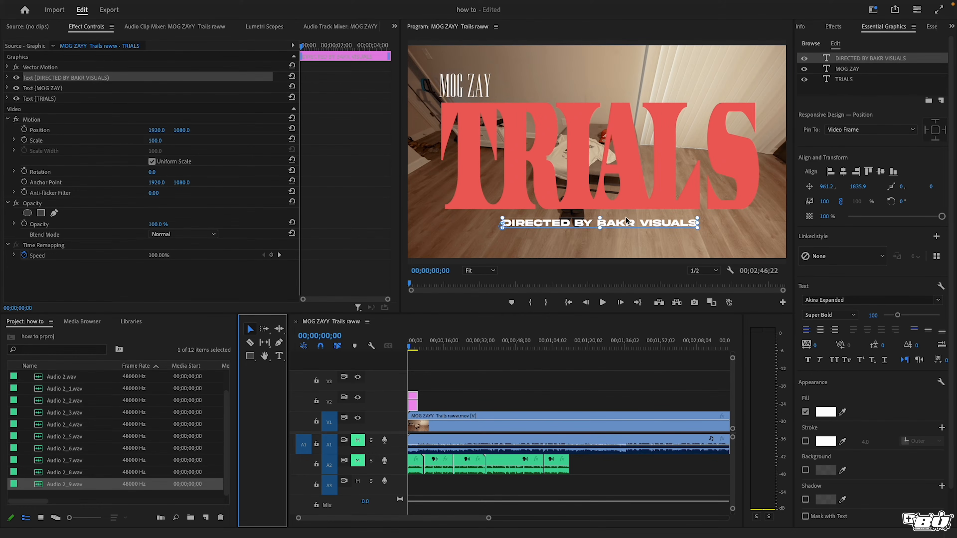
drag(155, 143, 163, 140)
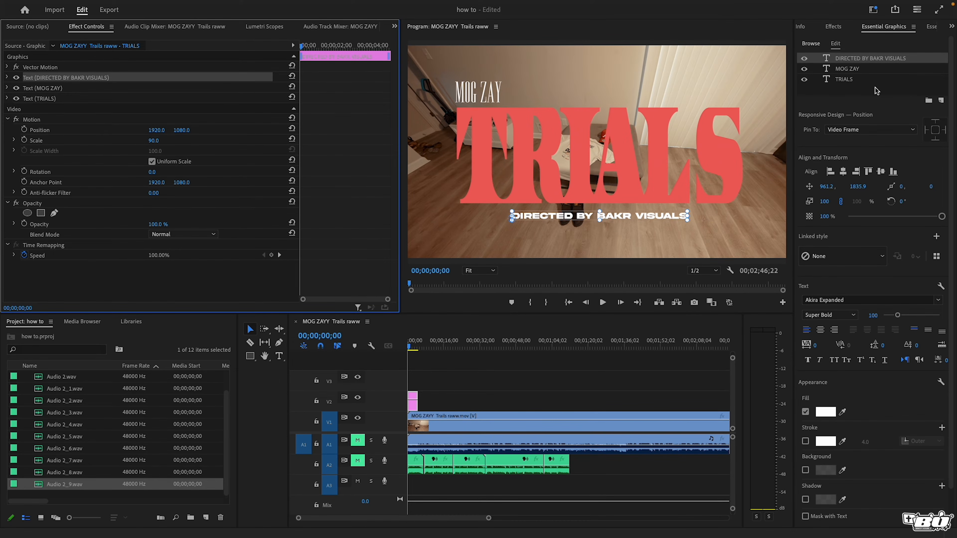
Step: Set the font size of the DIRECTED BY BAKR VISUALS line to 85 and centre it beneath TRIALS, at about 1057, 1814
click(868, 62)
drag(899, 318, 905, 316)
drag(699, 217, 658, 218)
drag(904, 314, 895, 317)
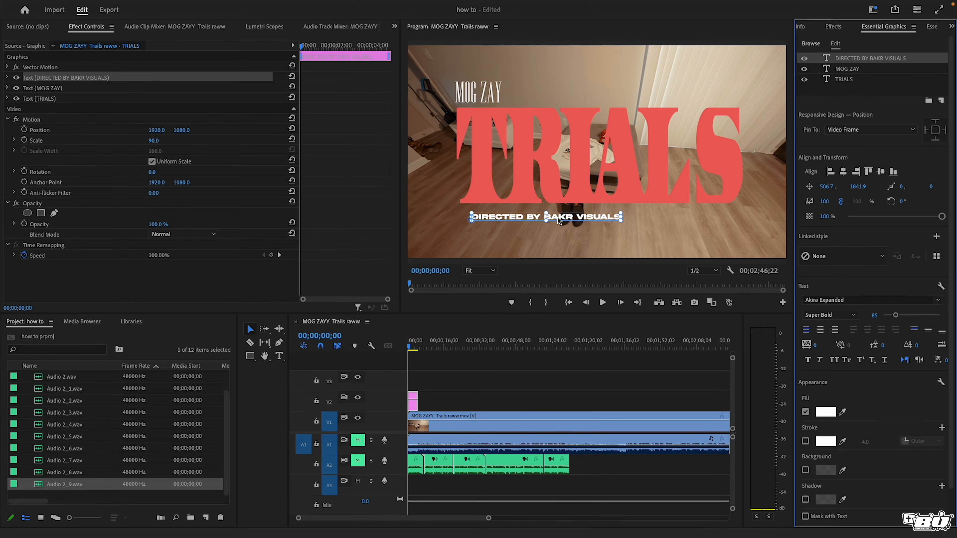
drag(564, 221, 612, 214)
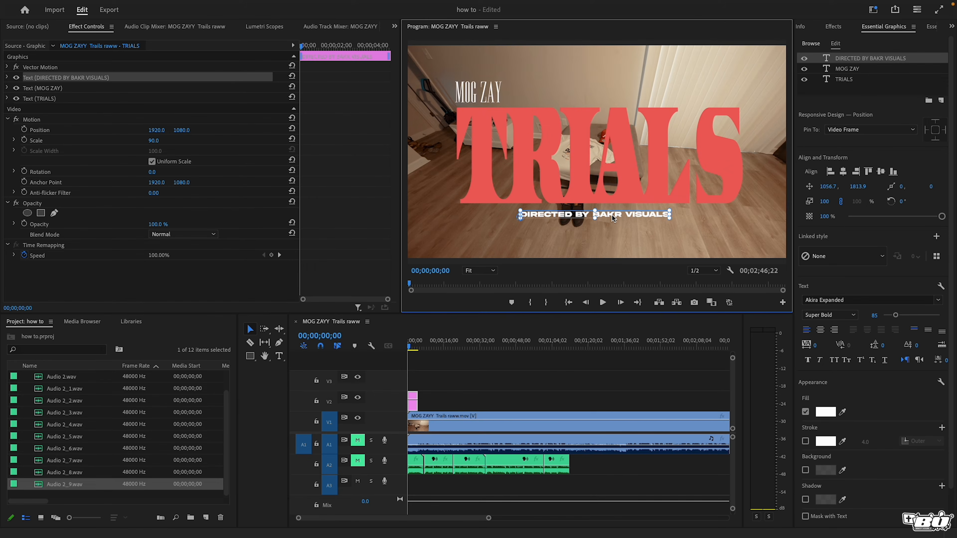
Step: Deselect the title graphic and move the playhead to 00;00;01;10 to view the finished title
click(442, 363)
drag(408, 345, 411, 345)
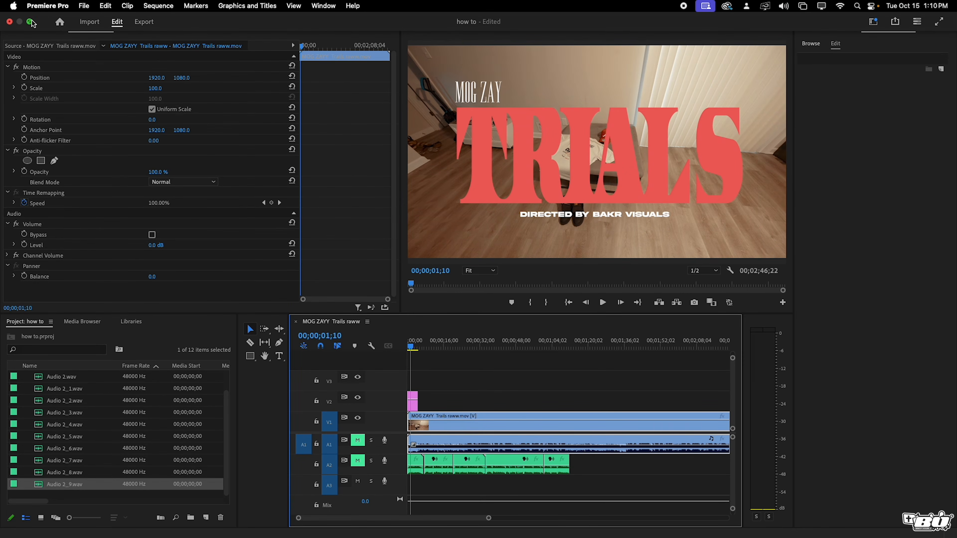
Step: Bring (BAKER) Rated R Logo.png in from Finder and place it on track V3 above the title graphic at the sequence start
click(31, 22)
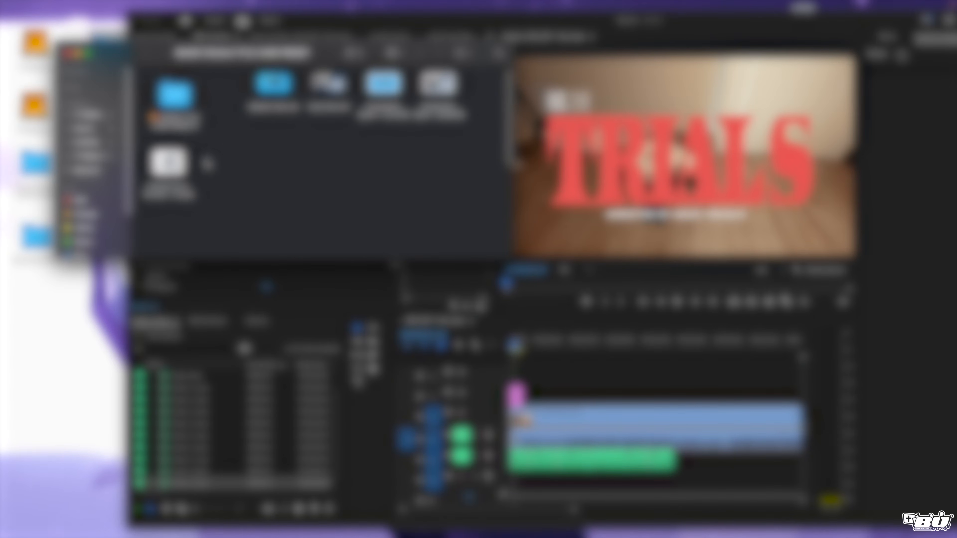
scroll(275, 123, up, 1)
click(172, 106)
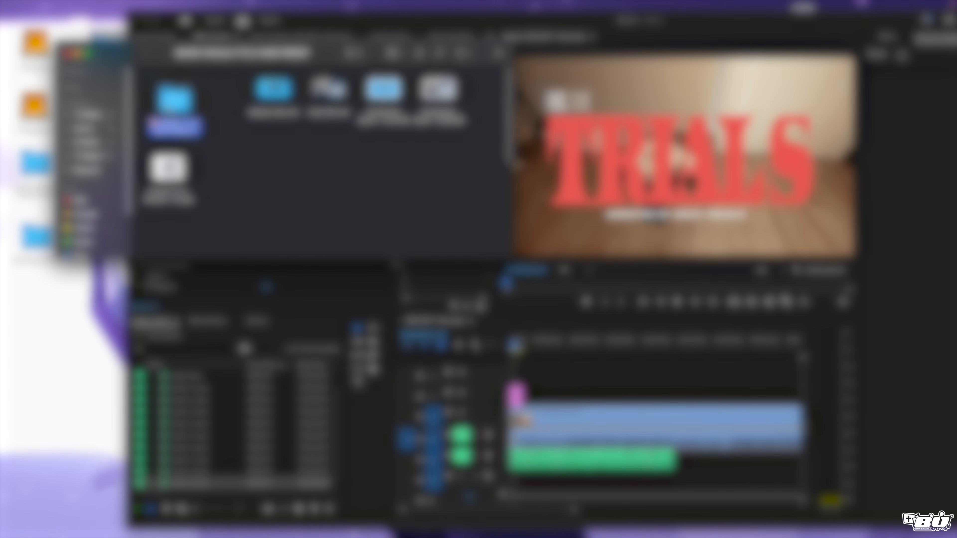
double_click(171, 106)
scroll(292, 193, down, 3)
drag(443, 162, 509, 375)
click(566, 366)
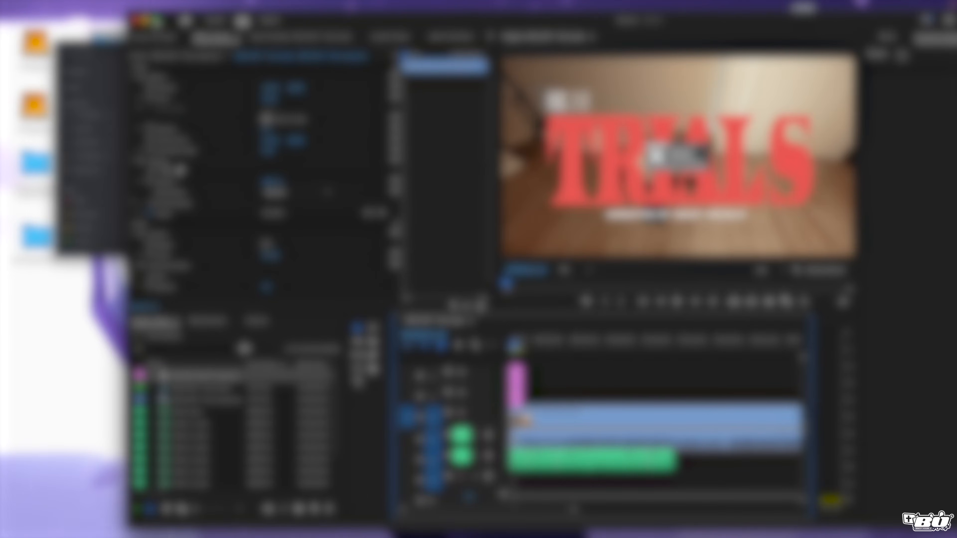
click(157, 21)
Step: Set the Rated R logo's blend mode to Screen, scale it to 47 and position it at 1917, 1858 below the director credit
double_click(416, 387)
click(425, 389)
click(412, 391)
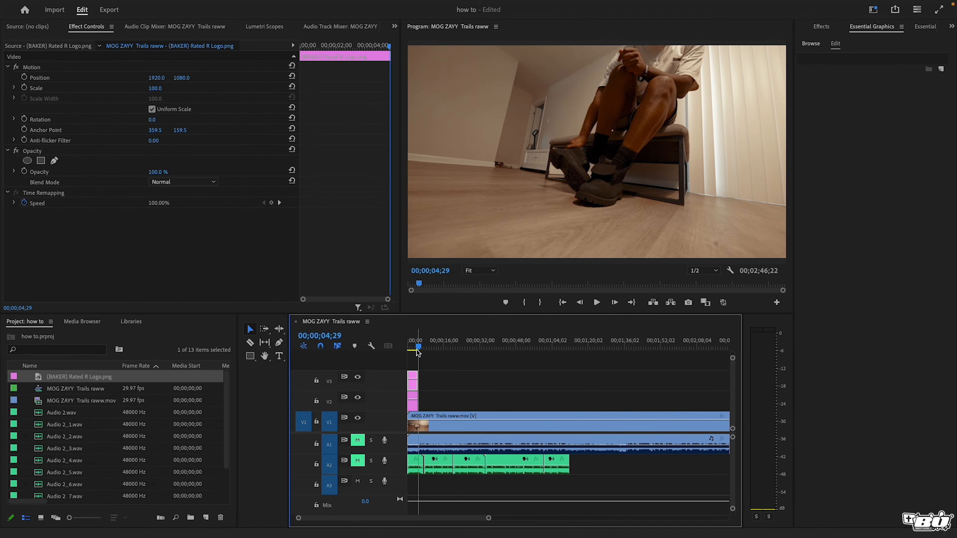
click(179, 182)
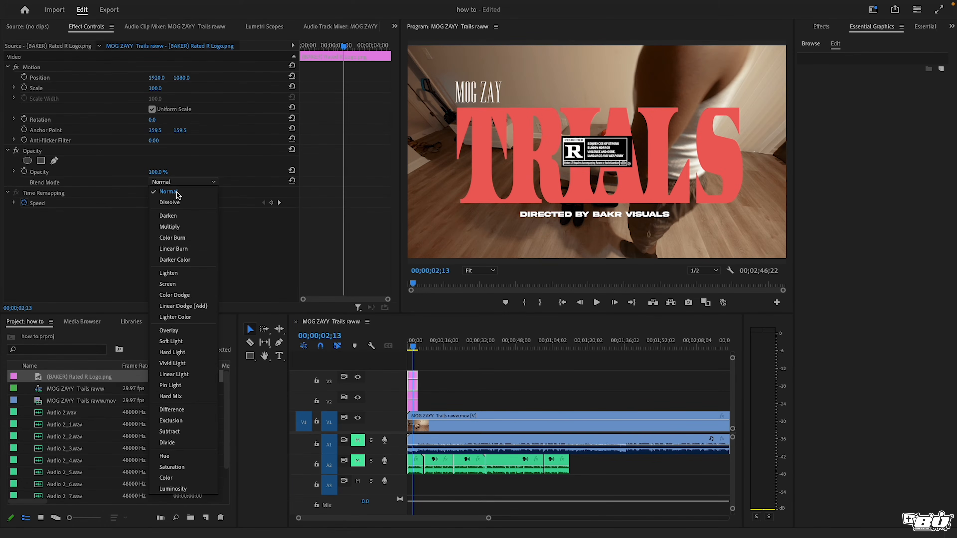
click(172, 288)
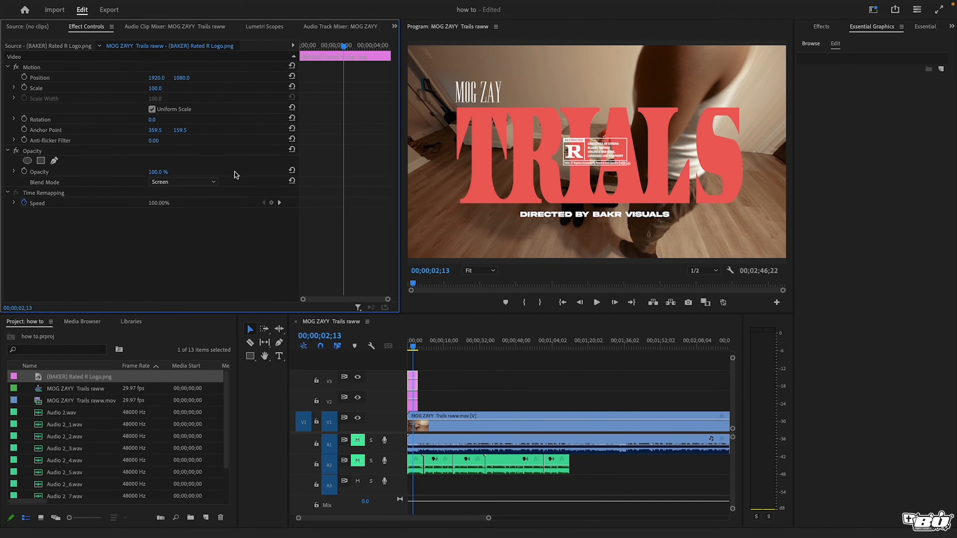
mouse_move(175, 83)
mouse_down()
mouse_move(181, 76)
mouse_move(153, 90)
mouse_move(163, 86)
mouse_move(154, 77)
mouse_move(175, 76)
mouse_move(166, 77)
mouse_up()
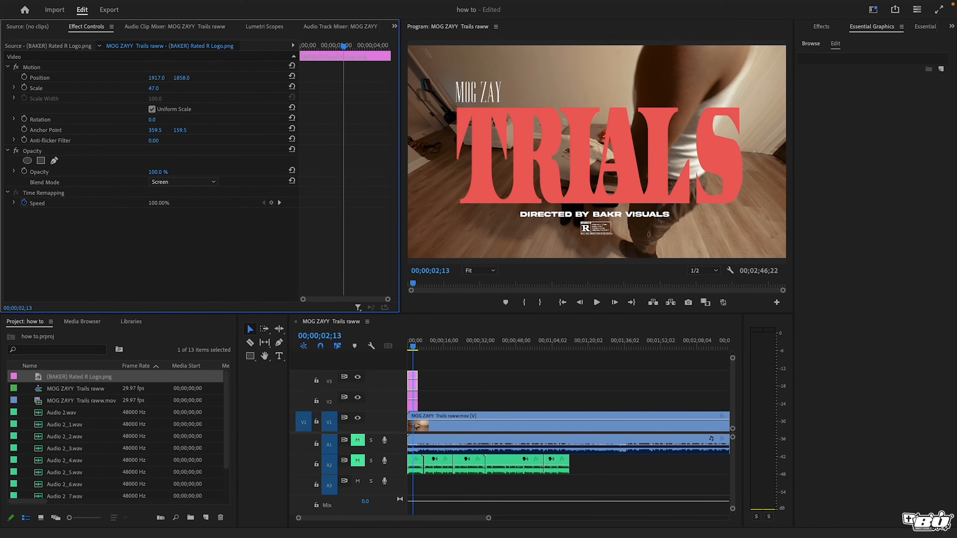
Step: Scale the title graphic down to 76 and raise it to position 1920, 907 using its Motion settings
click(414, 403)
drag(155, 141, 119, 130)
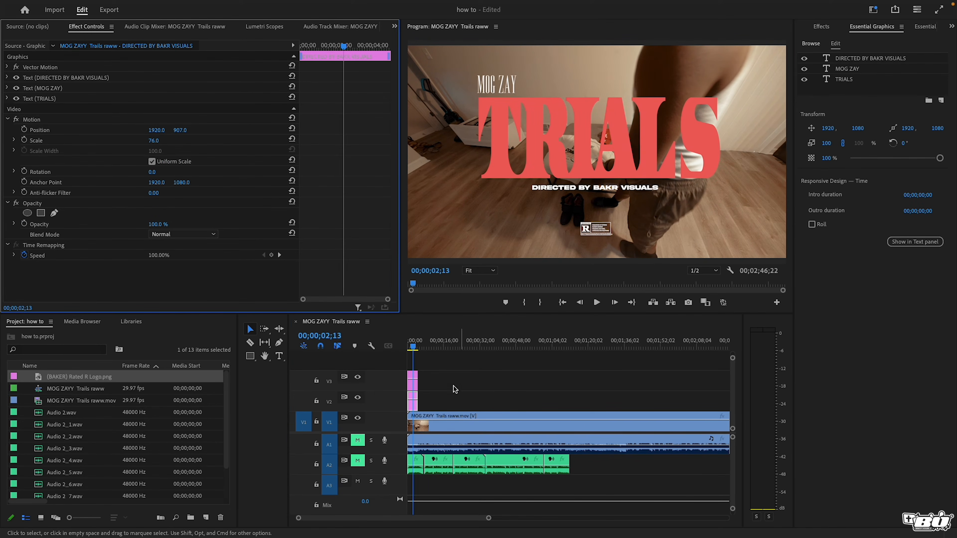
Step: Move the Rated R logo up to vertical position 1586, directly beneath the DIRECTED BY BAKR VISUALS line
click(413, 381)
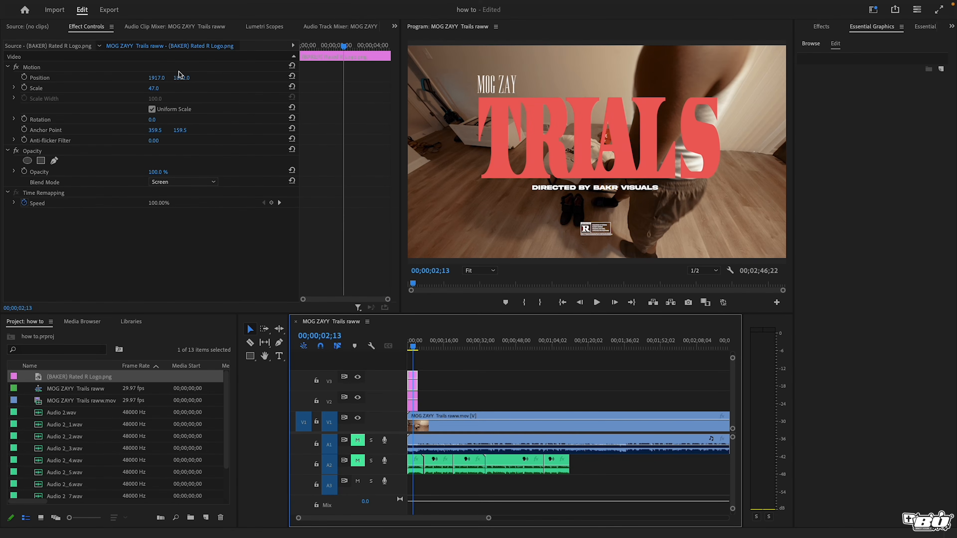
click(179, 71)
drag(180, 82, 76, 82)
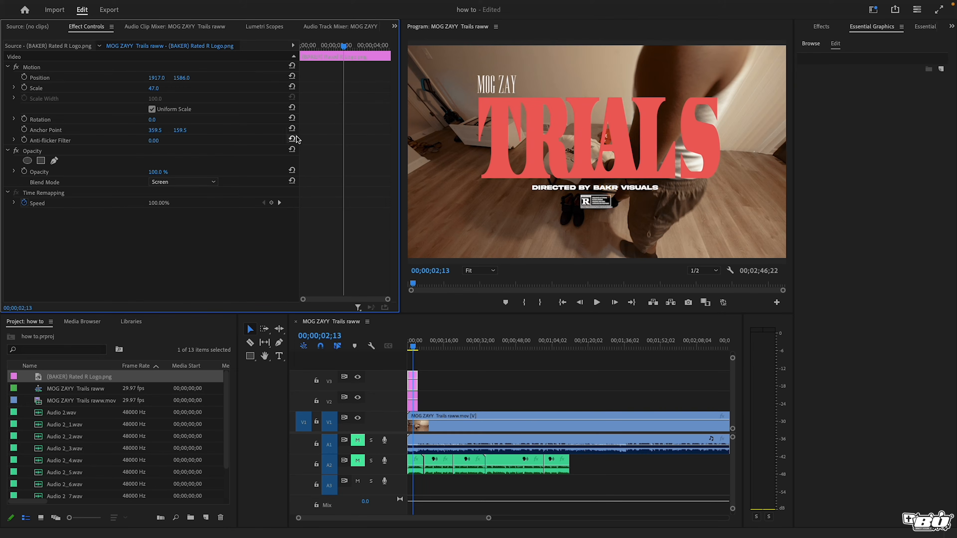
Step: Play the opening from the start of the sequence to review the title and Rated R logo over the footage
drag(416, 346, 406, 346)
click(597, 305)
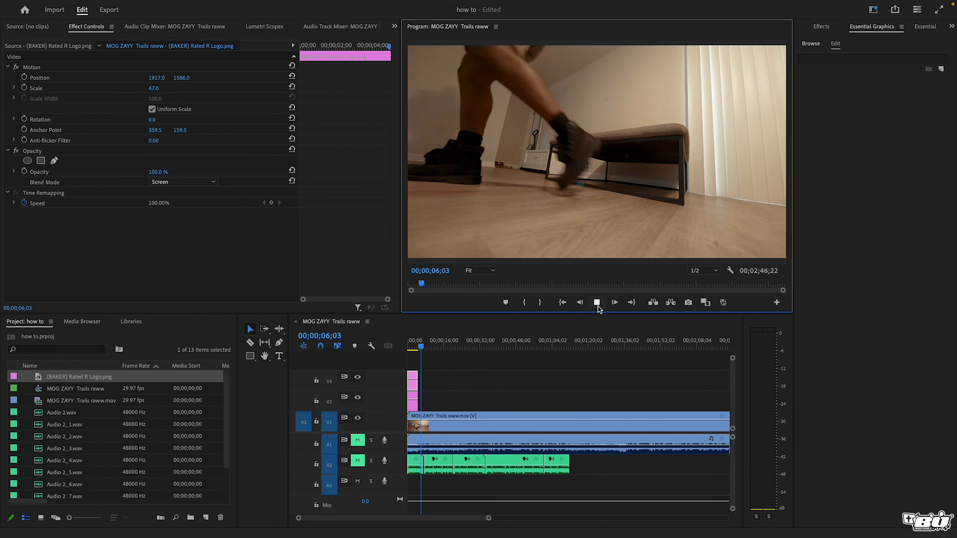
click(597, 306)
click(563, 304)
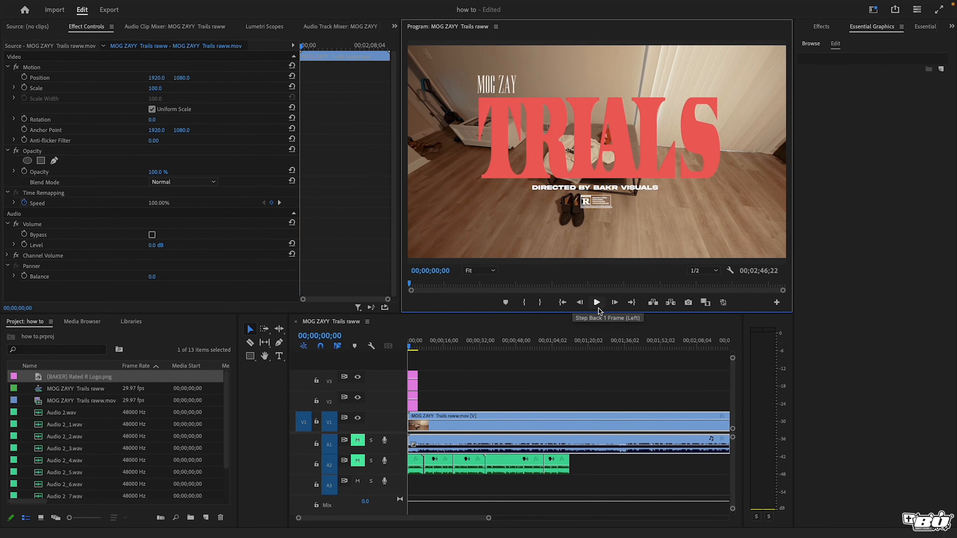
click(597, 302)
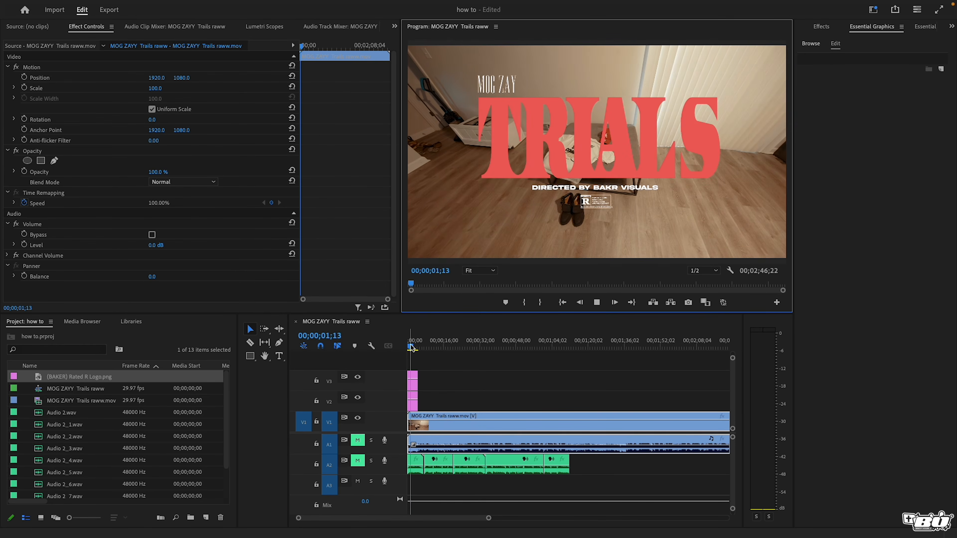
Step: Find the frame where the seated man gets up, about 00;00;06;00, and move the title graphic and Rated R logo together to start there
click(423, 349)
click(581, 304)
click(581, 304)
click(581, 304)
click(580, 304)
click(580, 304)
click(581, 304)
click(580, 304)
click(580, 304)
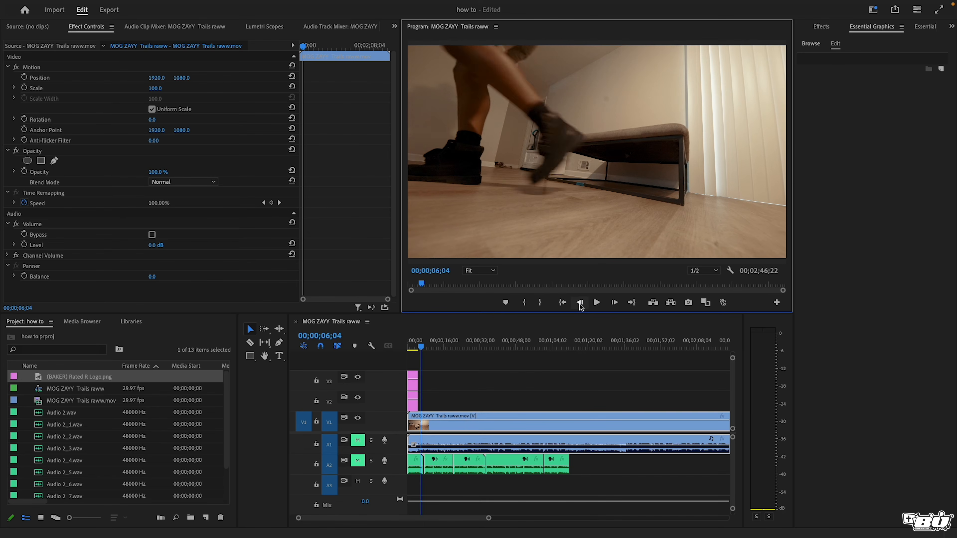
click(580, 304)
click(580, 304)
click(580, 304)
click(580, 304)
click(580, 303)
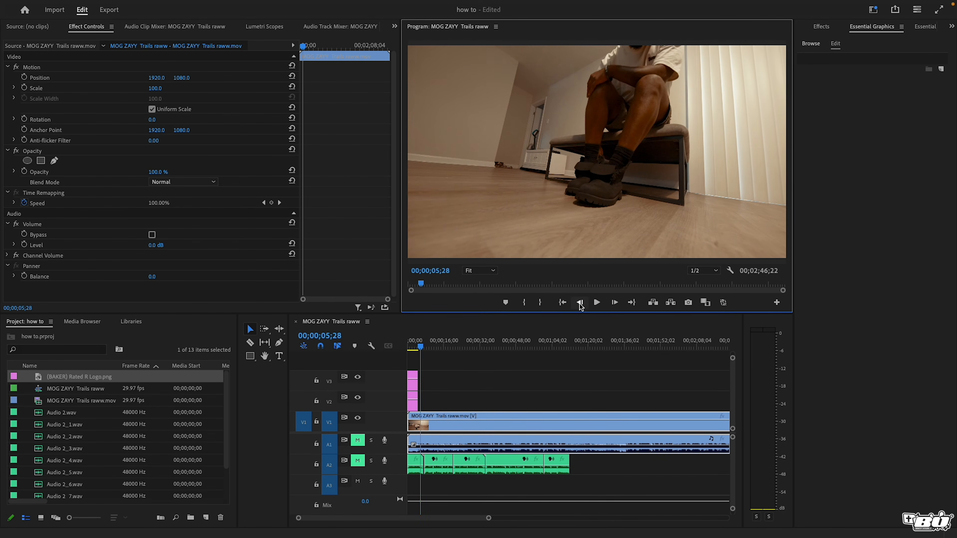
click(615, 304)
click(615, 304)
drag(449, 370, 428, 408)
Step: Play back the title at its new place in the sequence, then return the playhead to 00;00;03;16
click(597, 303)
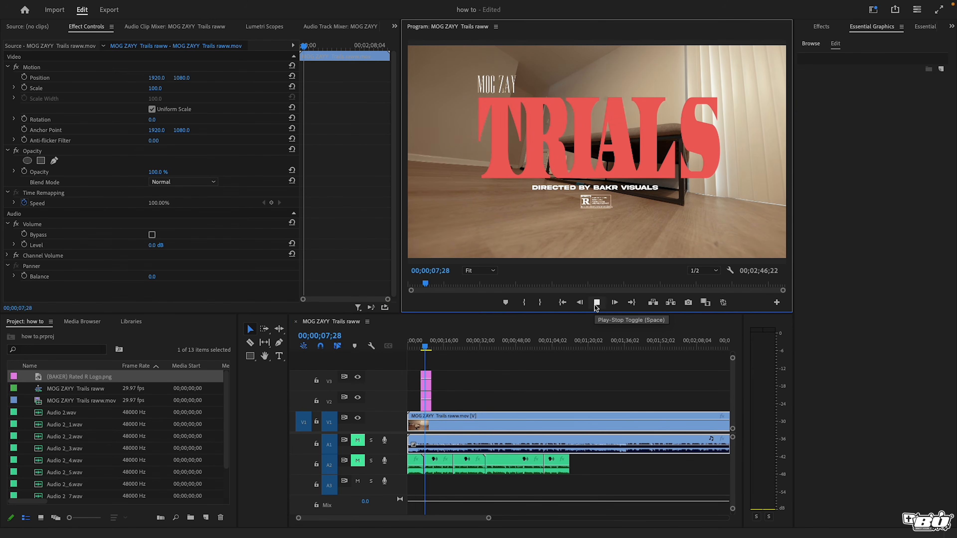
click(596, 303)
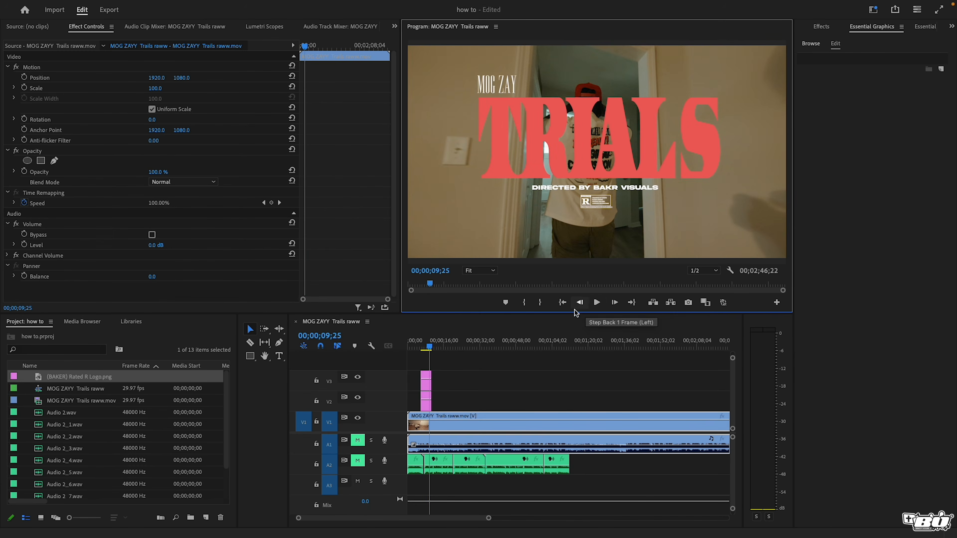
click(417, 347)
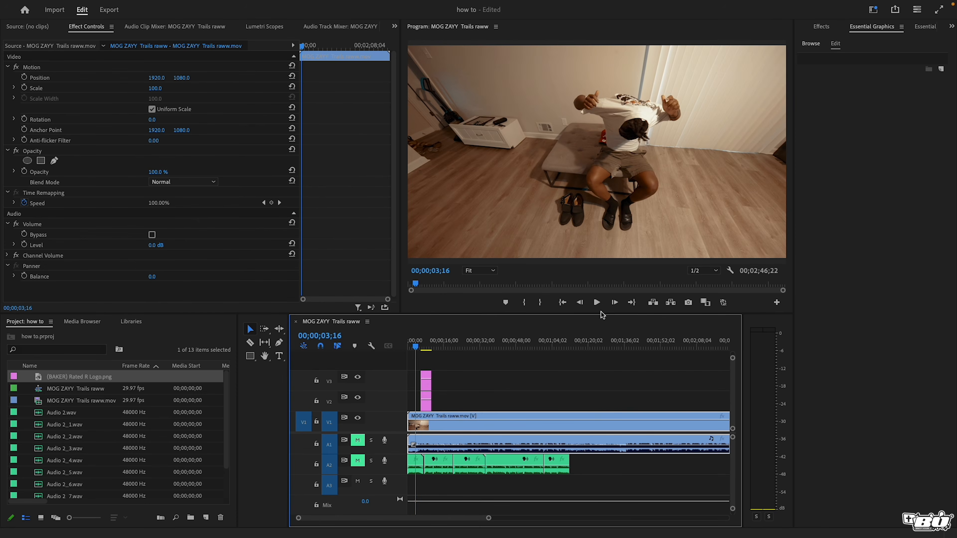